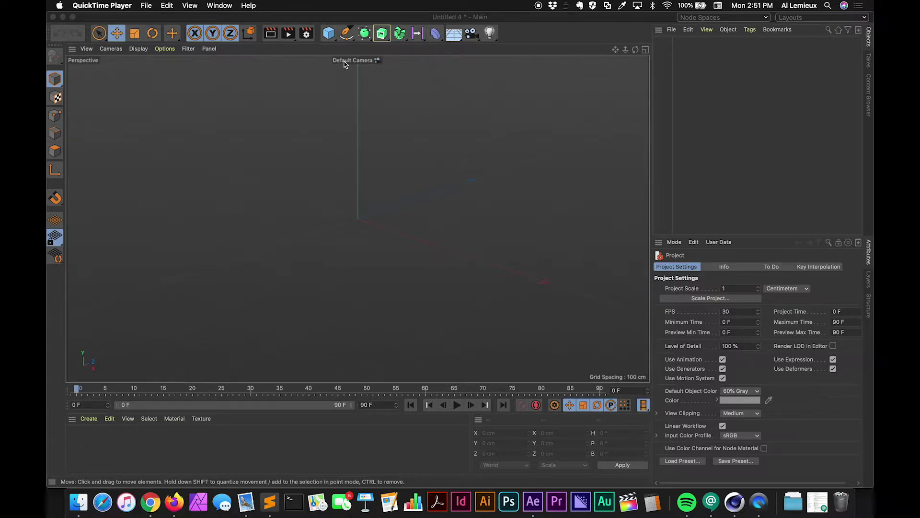
- Open the primitive objects palette from the Cube icon in the top toolbar
{"action": "left_click", "coordinate": [329, 33]}
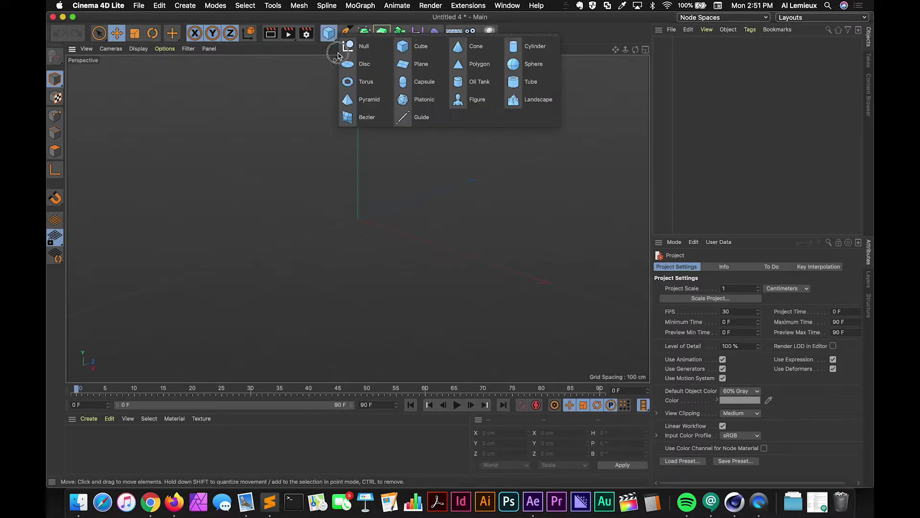
- Add a sphere with 100 segments and 20 cm radius, then maximize the Top view from four views
{"action": "left_click", "coordinate": [518, 64]}
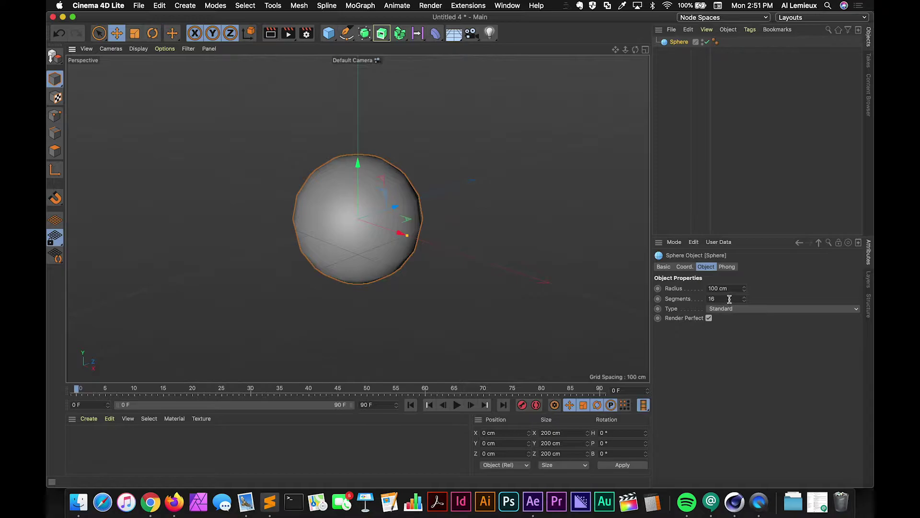
{"action": "left_click_drag", "start_coordinate": [730, 299], "coordinate": [675, 299]}
{"action": "type", "text": "100"}
{"action": "key", "text": "Return"}
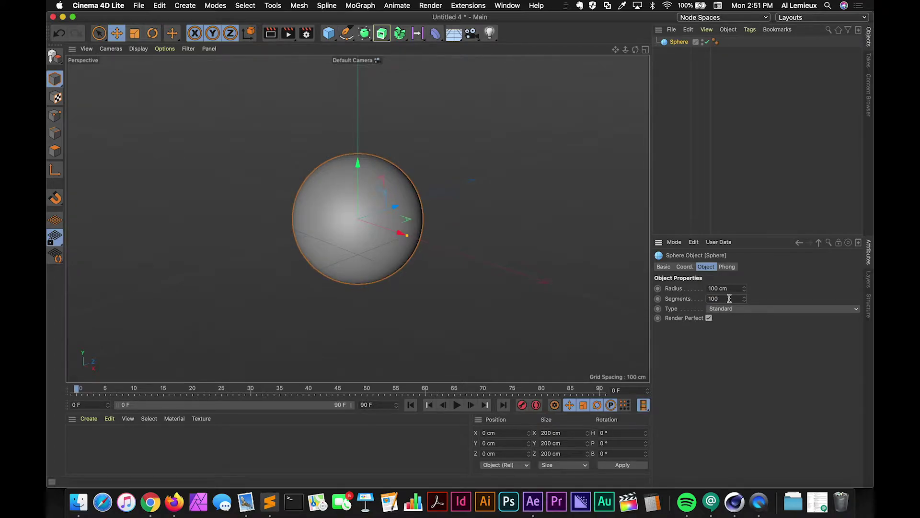
{"action": "left_click_drag", "start_coordinate": [729, 288], "coordinate": [683, 290]}
{"action": "type", "text": "20"}
{"action": "key", "text": "Return"}
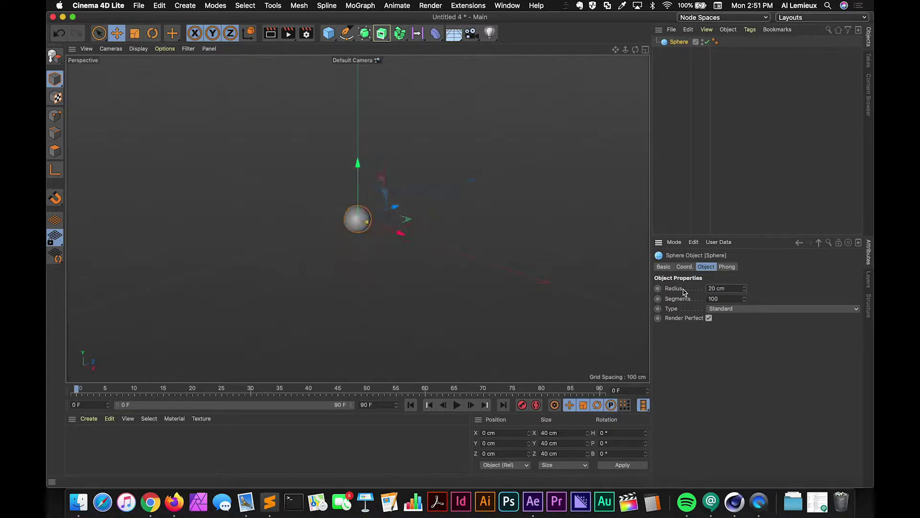
{"action": "middle_click", "coordinate": [644, 62]}
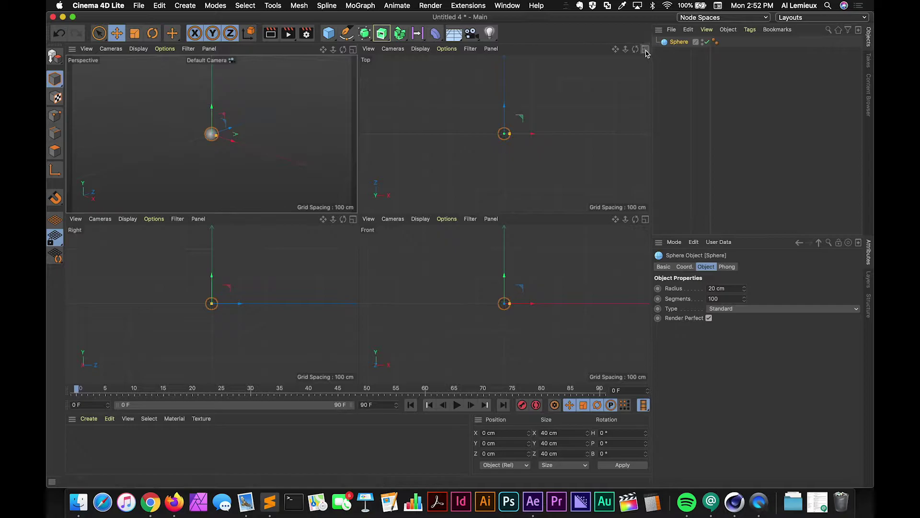
{"action": "middle_click", "coordinate": [645, 56]}
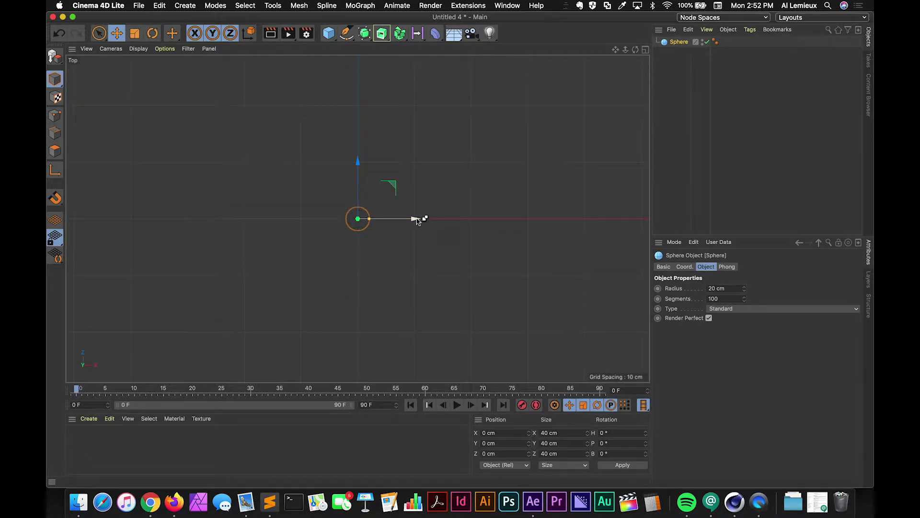
- Ctrl-drag copies of the sphere along X to form a row of six spheres
{"action": "left_click_drag", "start_coordinate": [417, 220], "coordinate": [303, 224], "text": "ctrl"}
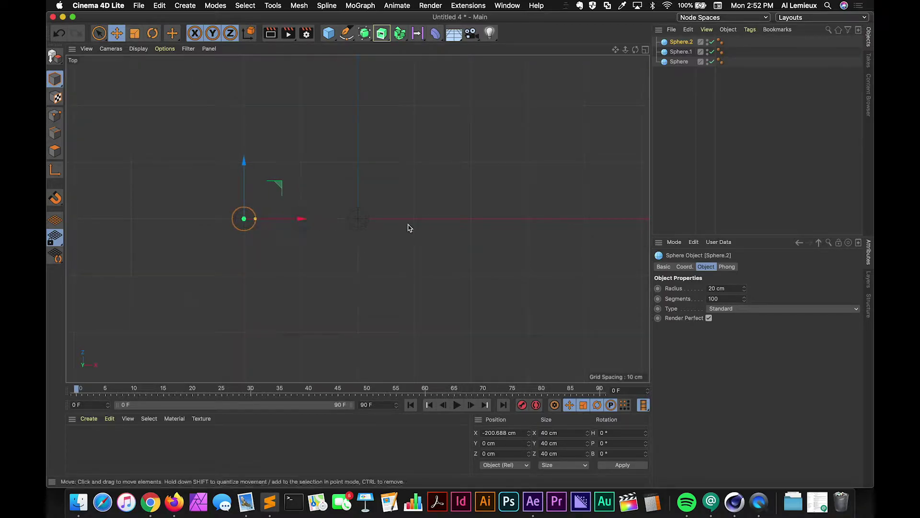
{"action": "left_click", "coordinate": [361, 223]}
{"action": "left_click", "coordinate": [299, 227], "text": "shift"}
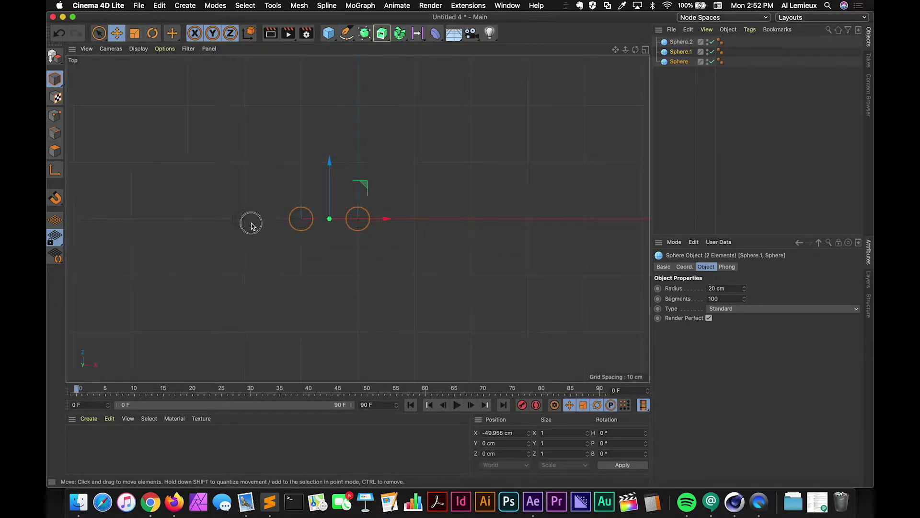
{"action": "left_click", "coordinate": [252, 224], "text": "shift"}
{"action": "left_click_drag", "start_coordinate": [353, 222], "coordinate": [527, 234], "text": "ctrl"}
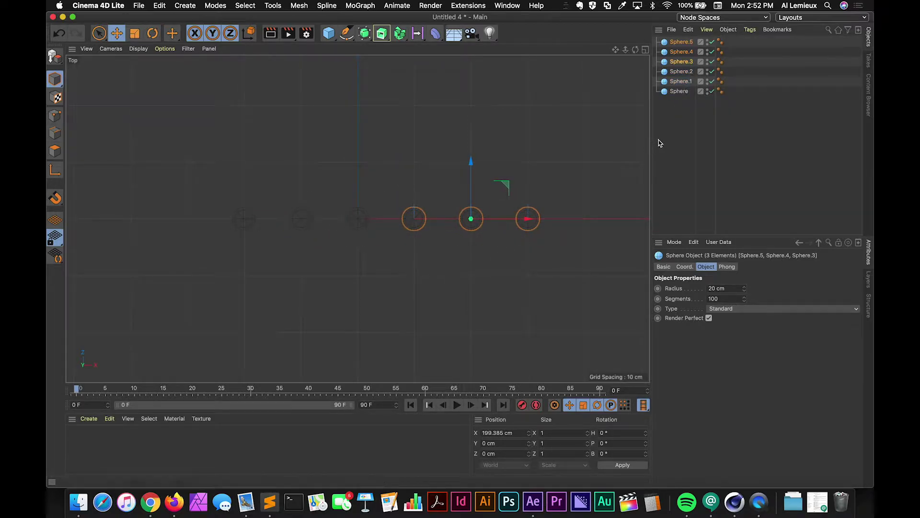
- Copy the row along Z into eight rows of six, then return to the four-view layout
{"action": "key", "text": "super+a"}
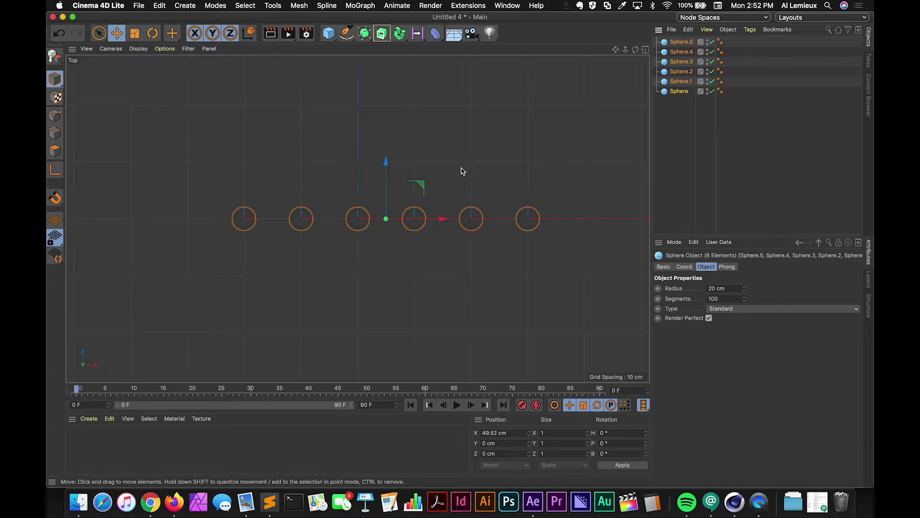
{"action": "scroll", "coordinate": [462, 171], "scroll_direction": "down", "scroll_amount": 3}
{"action": "middle_click_drag", "start_coordinate": [464, 166], "coordinate": [398, 208], "text": "alt"}
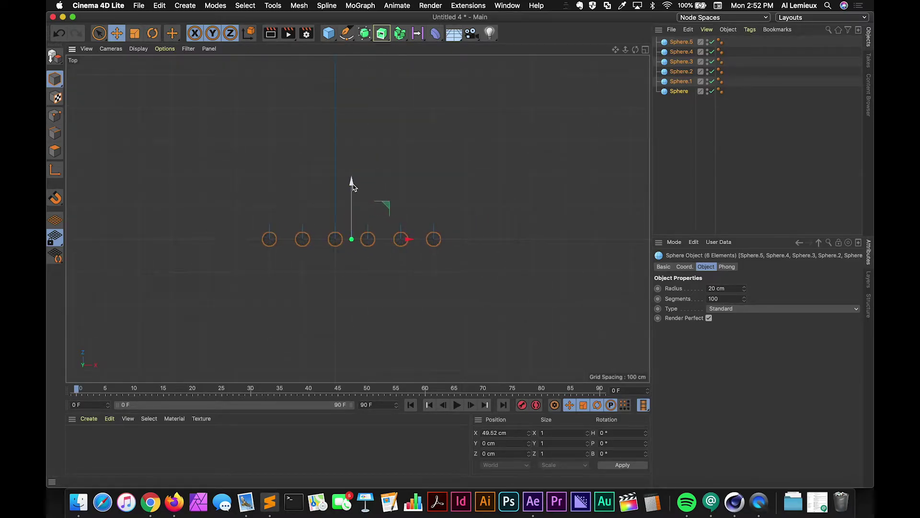
{"action": "left_click_drag", "start_coordinate": [352, 186], "coordinate": [352, 86], "text": "ctrl"}
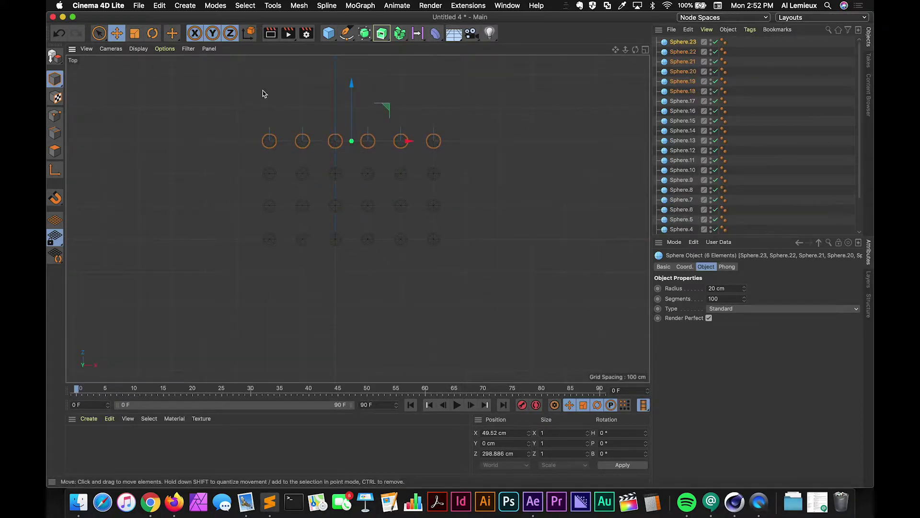
{"action": "key", "text": "ctrl+a"}
{"action": "left_click_drag", "start_coordinate": [352, 133], "coordinate": [350, 266], "text": "ctrl"}
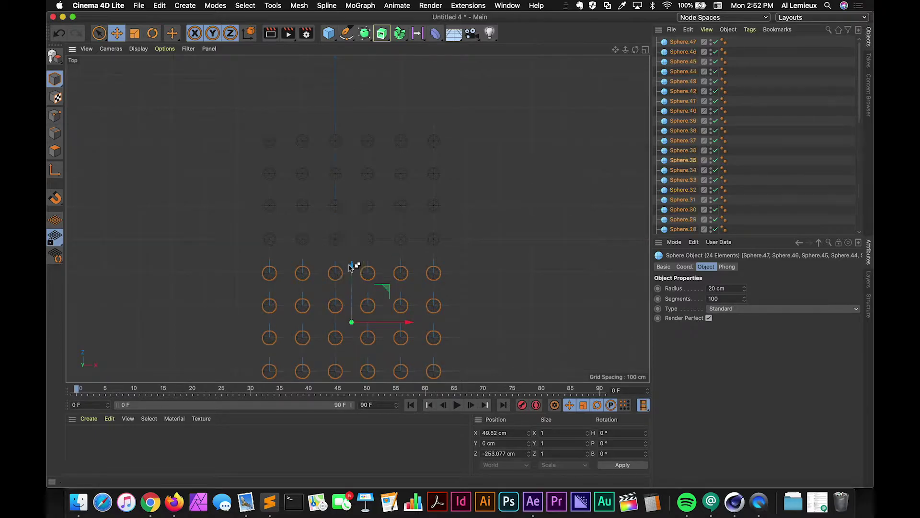
{"action": "left_click", "coordinate": [645, 50]}
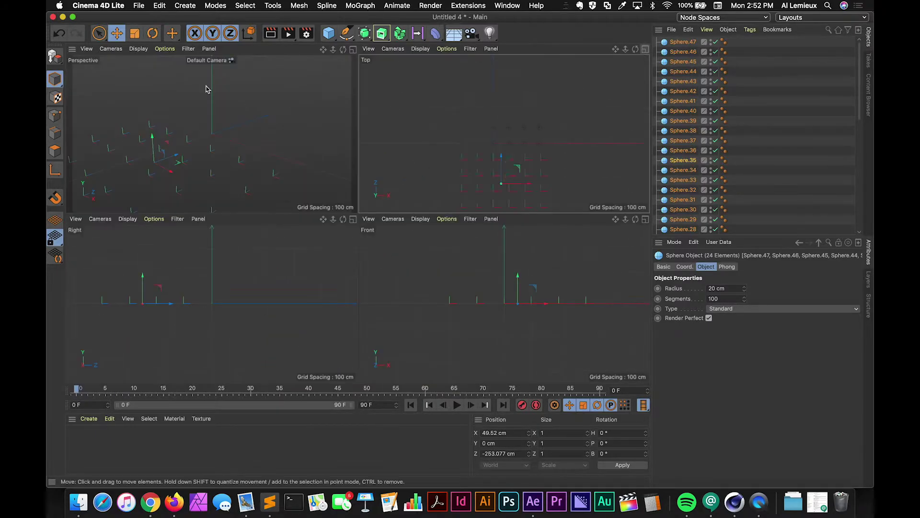
- Maximize the Perspective view and create a new standard material, Mat
{"action": "left_click", "coordinate": [353, 51]}
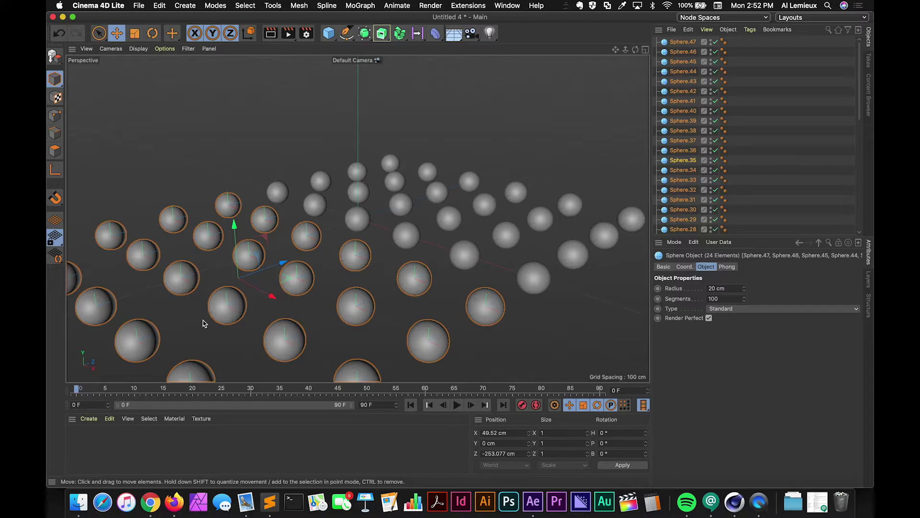
{"action": "left_click", "coordinate": [88, 419]}
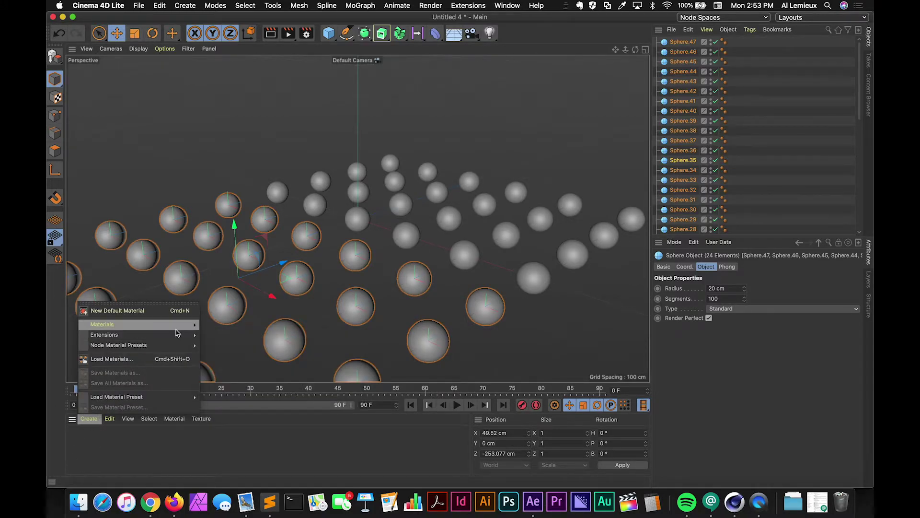
{"action": "mouse_move", "coordinate": [158, 330]}
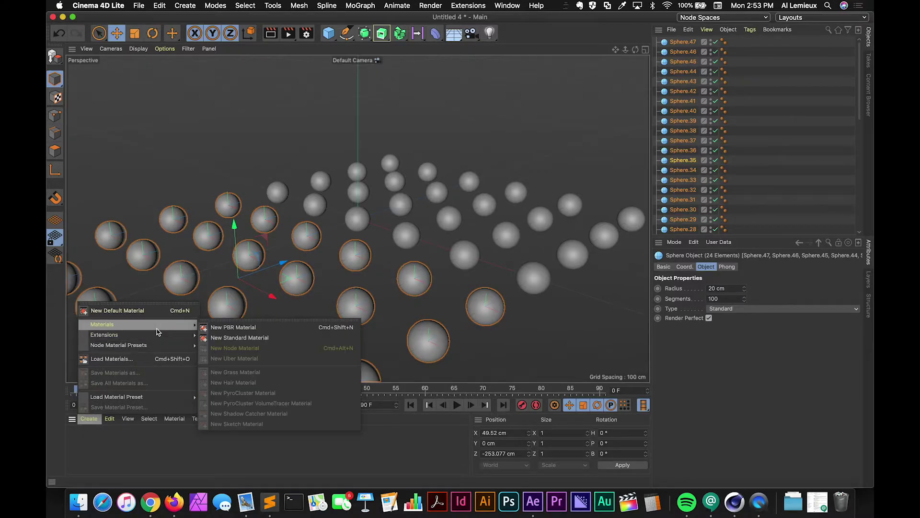
{"action": "left_click", "coordinate": [251, 338]}
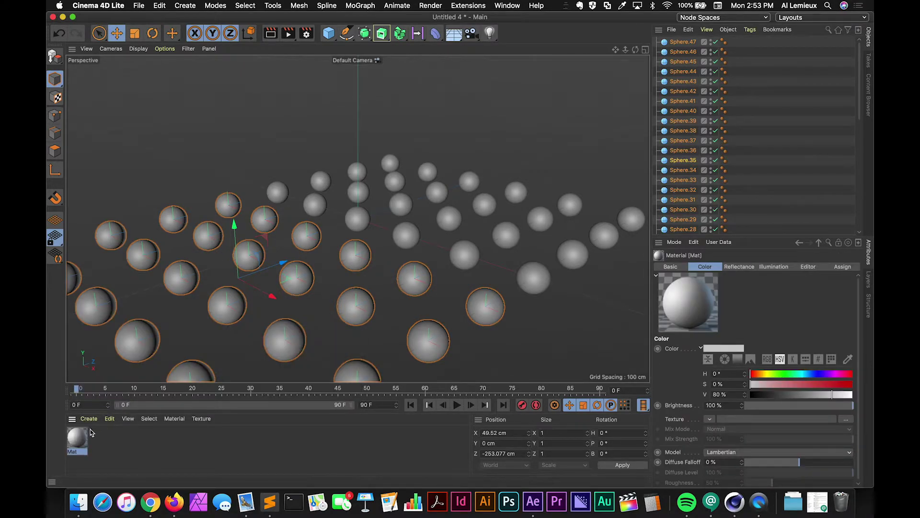
- Add a Phong layer to Mat's Reflectance for a chrome finish
{"action": "double_click", "coordinate": [79, 439]}
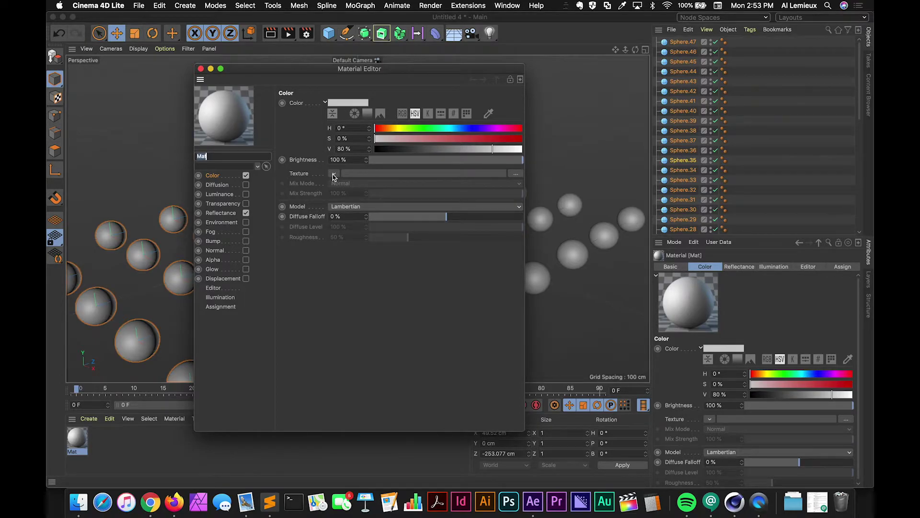
{"action": "left_click", "coordinate": [225, 214]}
{"action": "left_click", "coordinate": [294, 125]}
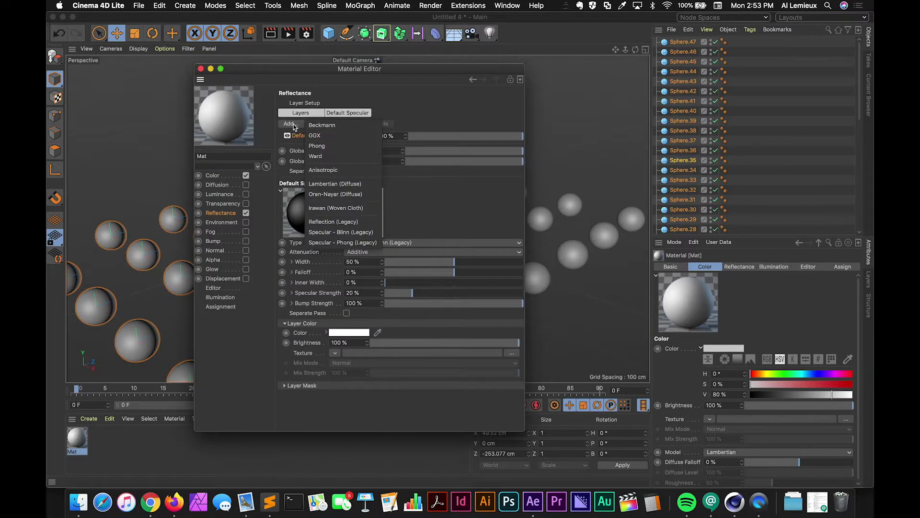
{"action": "left_click", "coordinate": [320, 149]}
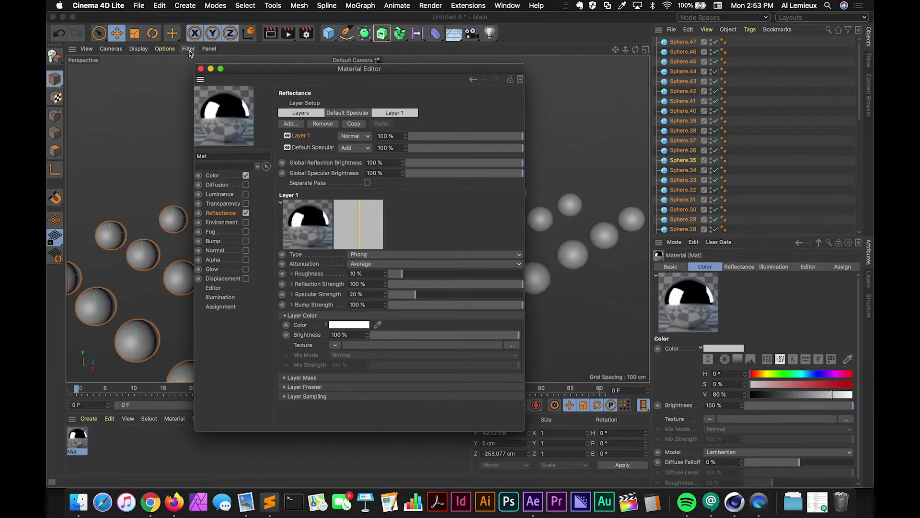
{"action": "left_click", "coordinate": [200, 68]}
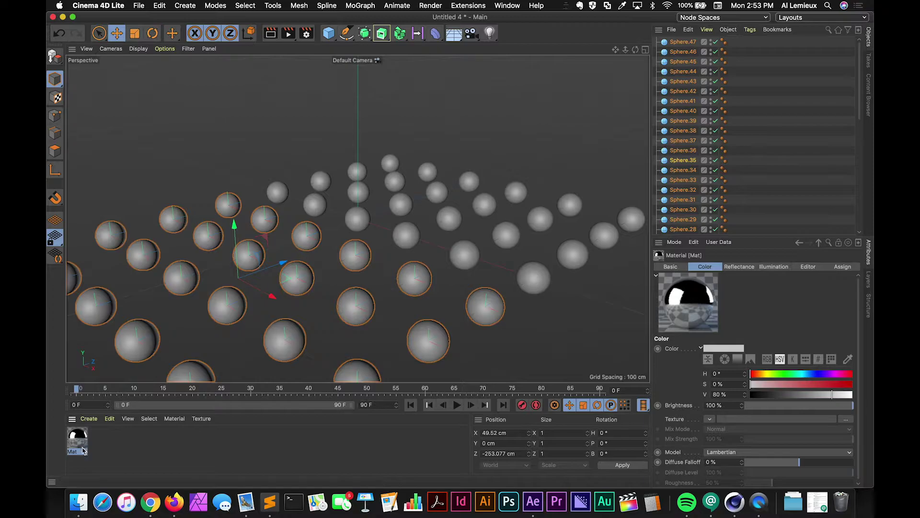
- Apply Mat to Sphere.26, then copy its material tag onto Sphere.27 and Sphere.44
{"action": "left_click", "coordinate": [682, 122]}
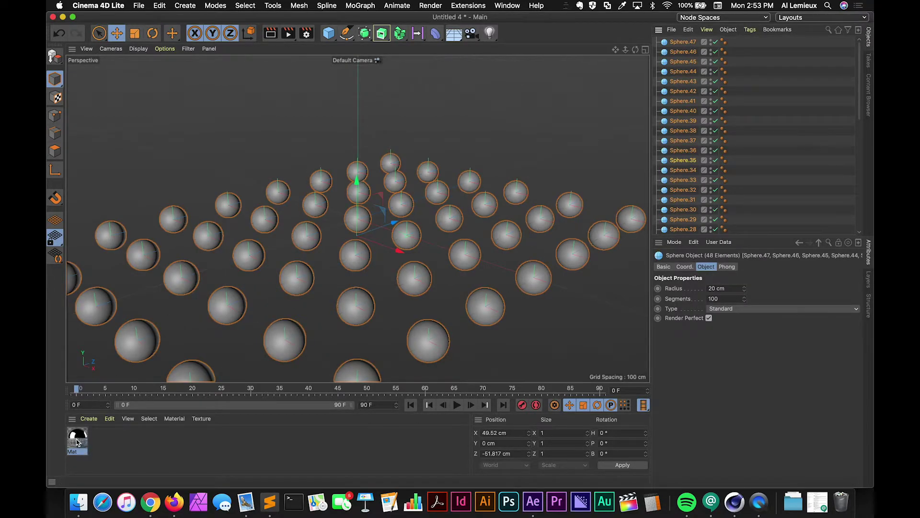
{"action": "left_click_drag", "start_coordinate": [77, 442], "coordinate": [683, 222]}
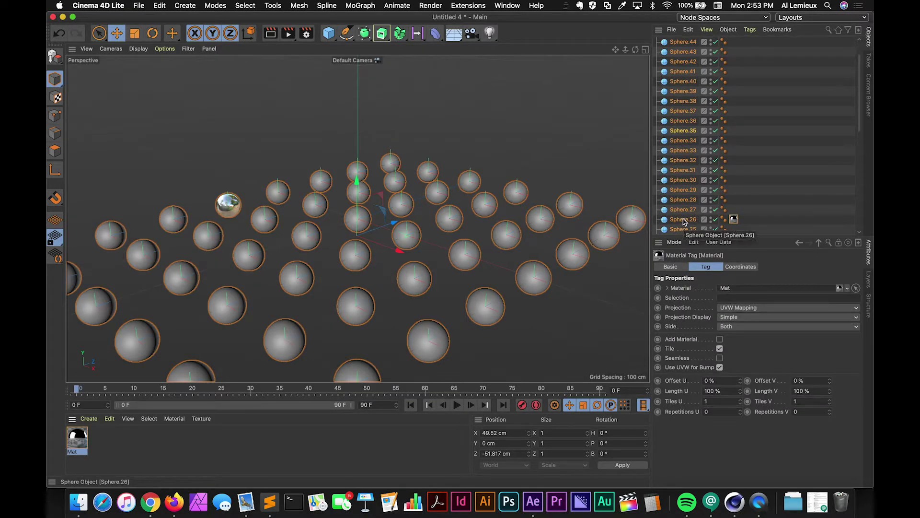
{"action": "left_click_drag", "start_coordinate": [733, 219], "coordinate": [732, 63]}
{"action": "scroll", "coordinate": [749, 99], "scroll_direction": "up", "scroll_amount": 2}
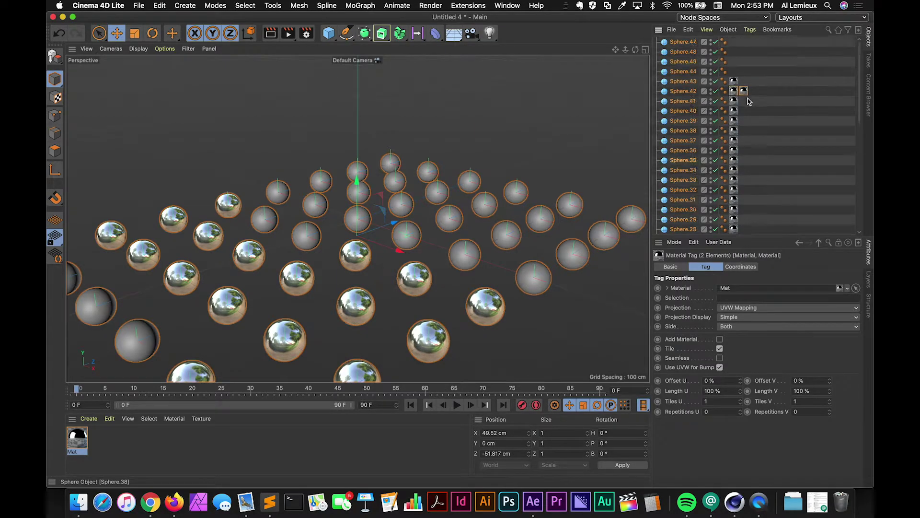
{"action": "left_click_drag", "start_coordinate": [749, 101], "coordinate": [734, 53], "text": "ctrl"}
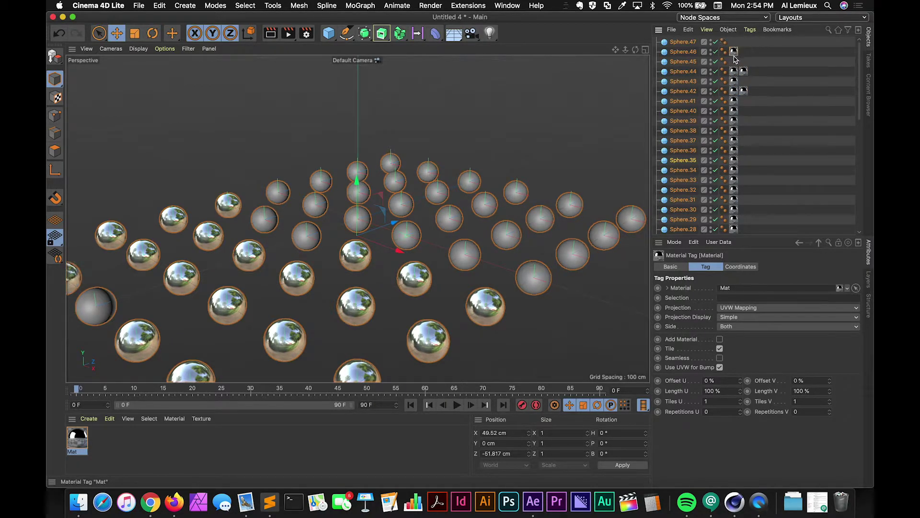
- Copy the Mat tag onto Sphere.47, Sphere.25 and the remaining untagged spheres
{"action": "left_click", "coordinate": [736, 54]}
{"action": "left_click_drag", "start_coordinate": [736, 54], "coordinate": [736, 43], "text": "ctrl"}
{"action": "scroll", "coordinate": [766, 122], "scroll_direction": "down", "scroll_amount": 5}
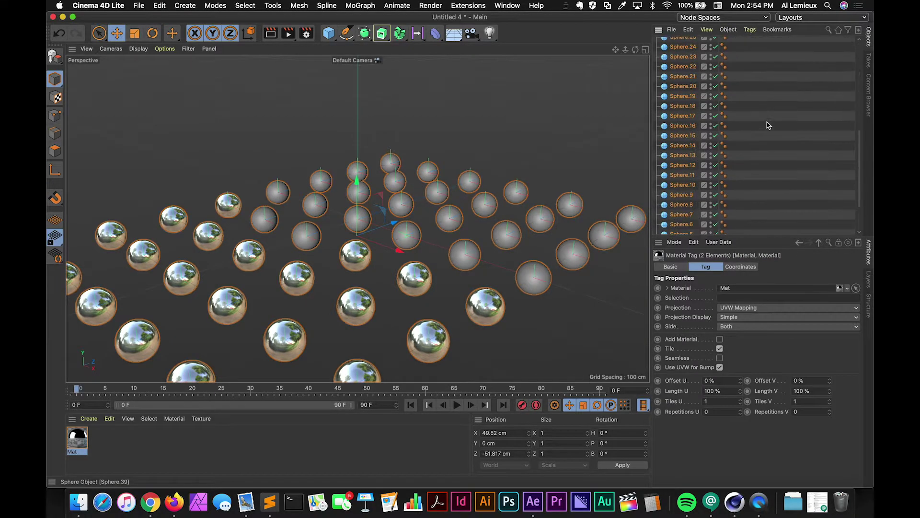
{"action": "left_click_drag", "start_coordinate": [734, 102], "coordinate": [733, 209], "text": "ctrl"}
{"action": "scroll", "coordinate": [753, 191], "scroll_direction": "down", "scroll_amount": 5}
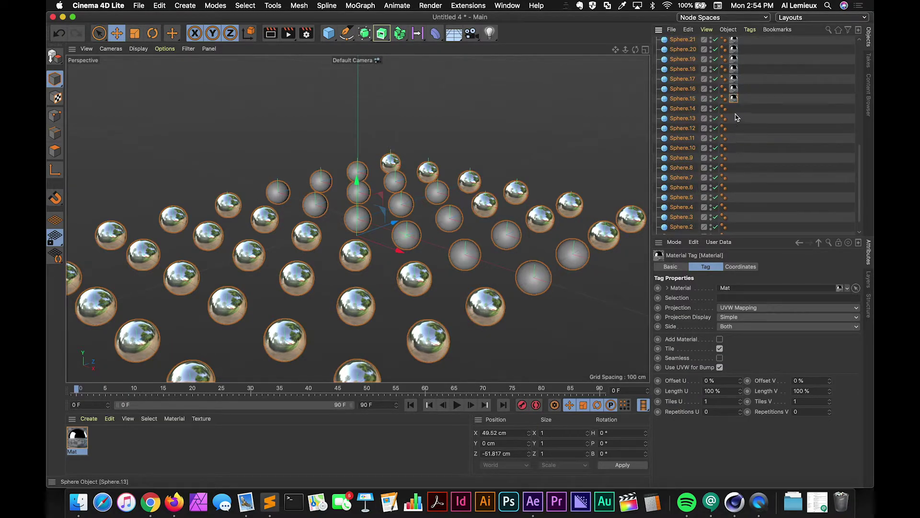
{"action": "left_click_drag", "start_coordinate": [734, 99], "coordinate": [734, 119], "text": "ctrl"}
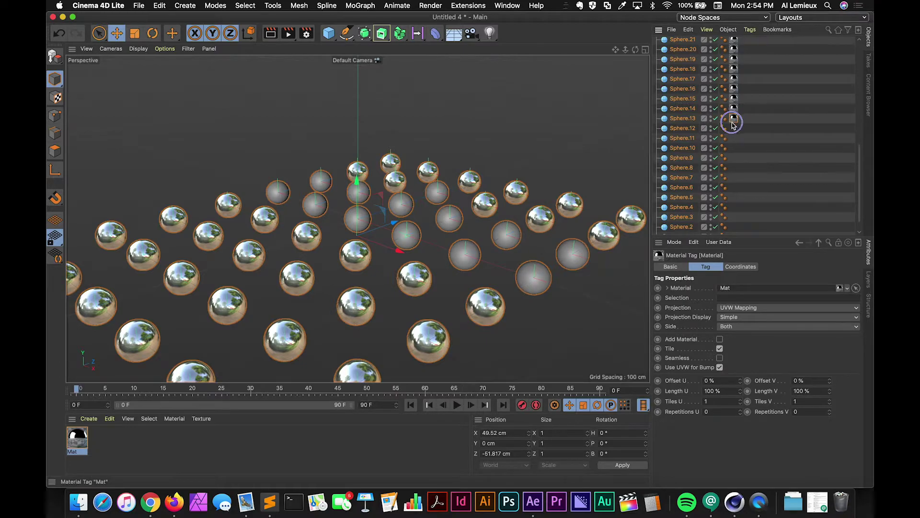
{"action": "left_click_drag", "start_coordinate": [734, 118], "coordinate": [735, 230], "text": "ctrl"}
{"action": "scroll", "coordinate": [757, 195], "scroll_direction": "down", "scroll_amount": 1}
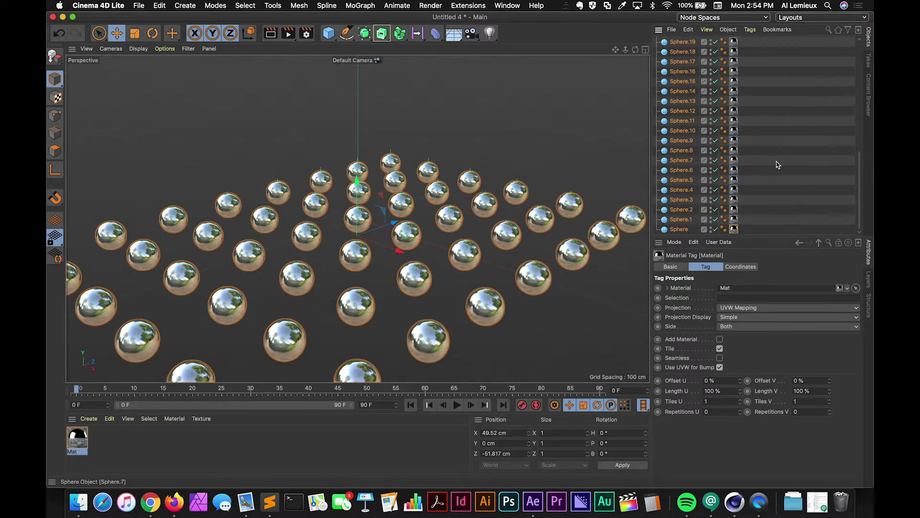
{"action": "scroll", "coordinate": [777, 165], "scroll_direction": "up", "scroll_amount": 10}
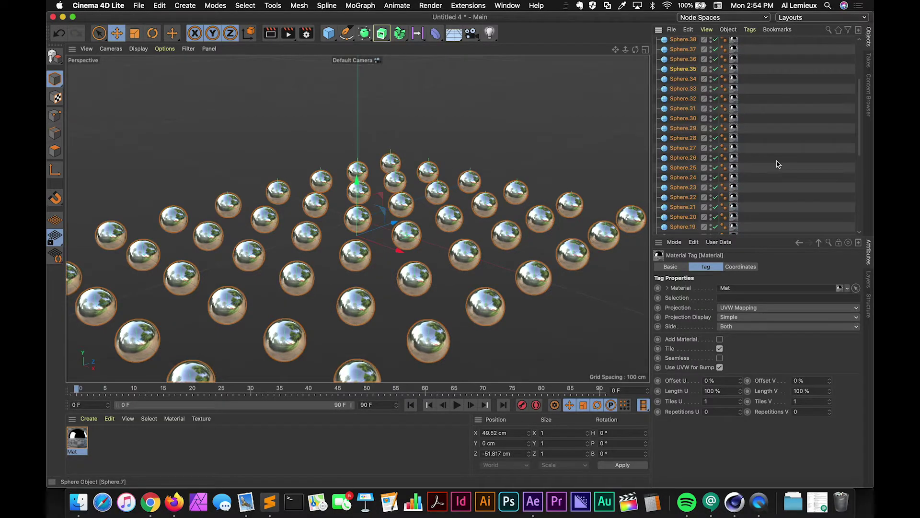
- Add a Fracture object and nest all 48 spheres, Sphere.47 through Sphere, inside it
{"action": "left_click", "coordinate": [400, 36]}
{"action": "left_click", "coordinate": [431, 46]}
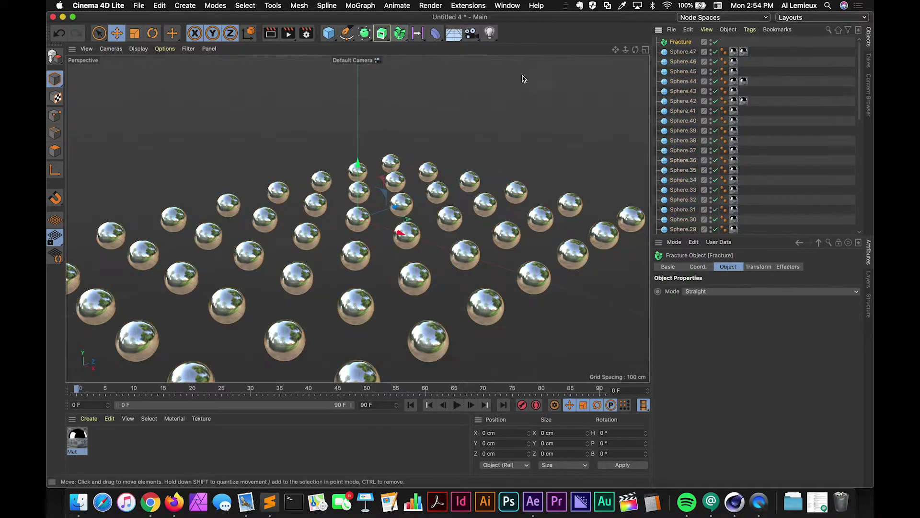
{"action": "left_click", "coordinate": [683, 51]}
{"action": "scroll", "coordinate": [703, 139], "scroll_direction": "down", "scroll_amount": 10}
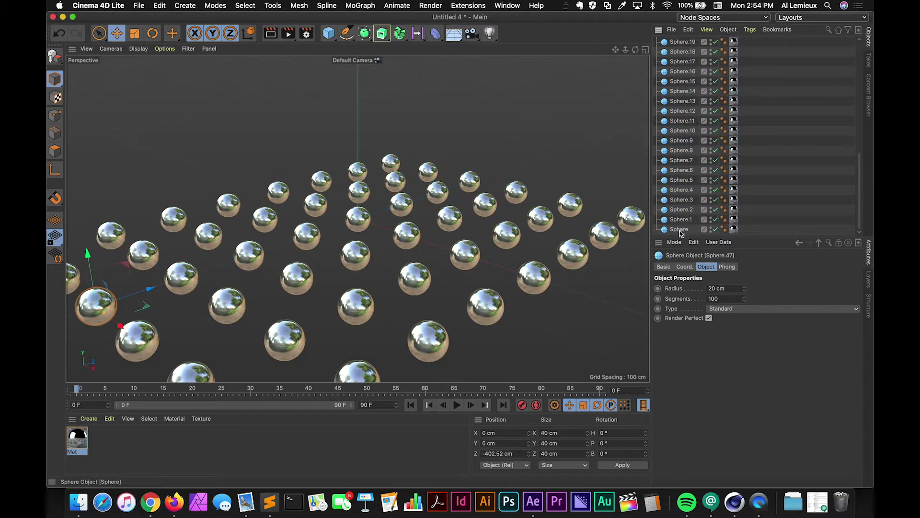
{"action": "left_click", "coordinate": [680, 230], "text": "shift"}
{"action": "scroll", "coordinate": [691, 120], "scroll_direction": "up", "scroll_amount": 10}
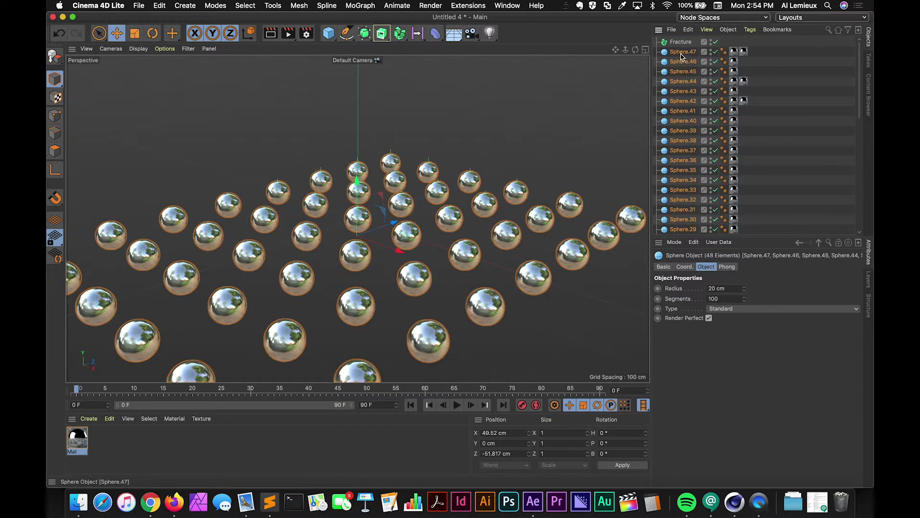
{"action": "left_click_drag", "start_coordinate": [682, 55], "coordinate": [681, 44]}
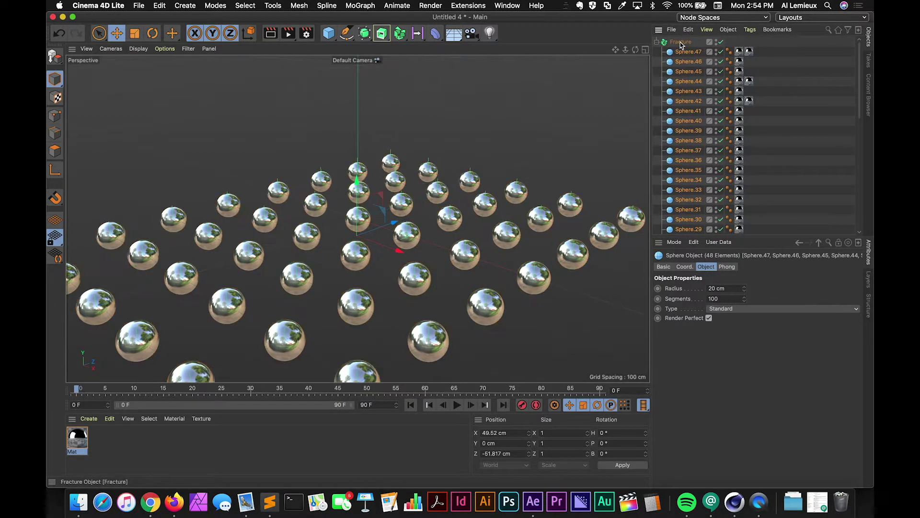
- Set the Fracture object's Mode to Explode Segments & Connect
{"action": "left_click", "coordinate": [681, 43]}
{"action": "left_click", "coordinate": [708, 292]}
{"action": "left_click", "coordinate": [712, 322]}
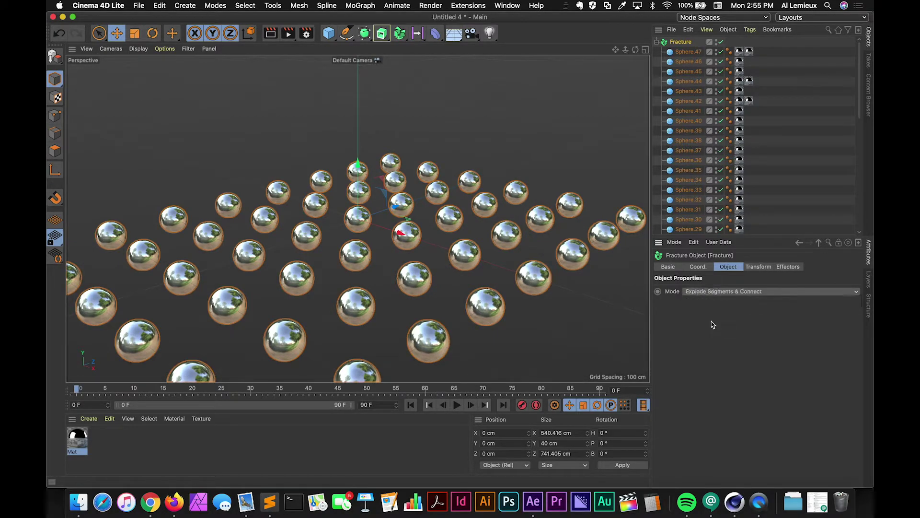
- Add a Plain effector and drop it under the Fracture object
{"action": "left_click", "coordinate": [386, 39]}
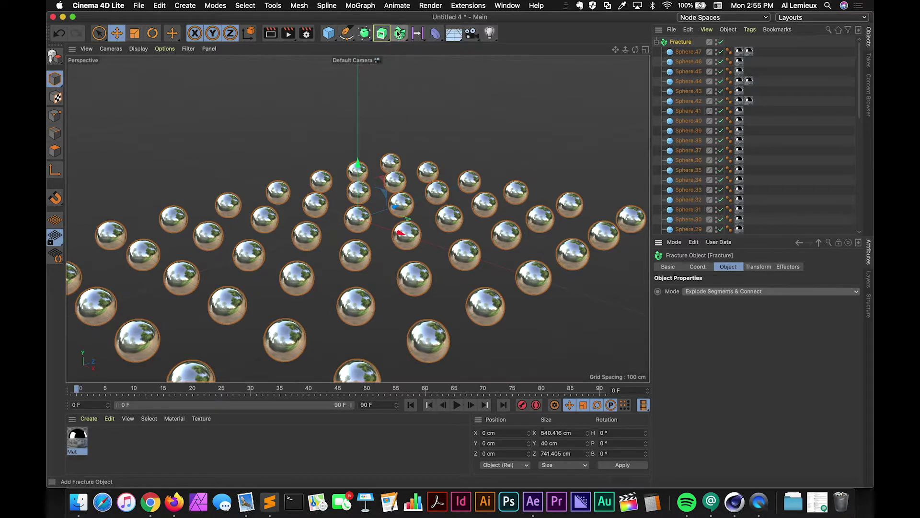
{"action": "left_click", "coordinate": [398, 33]}
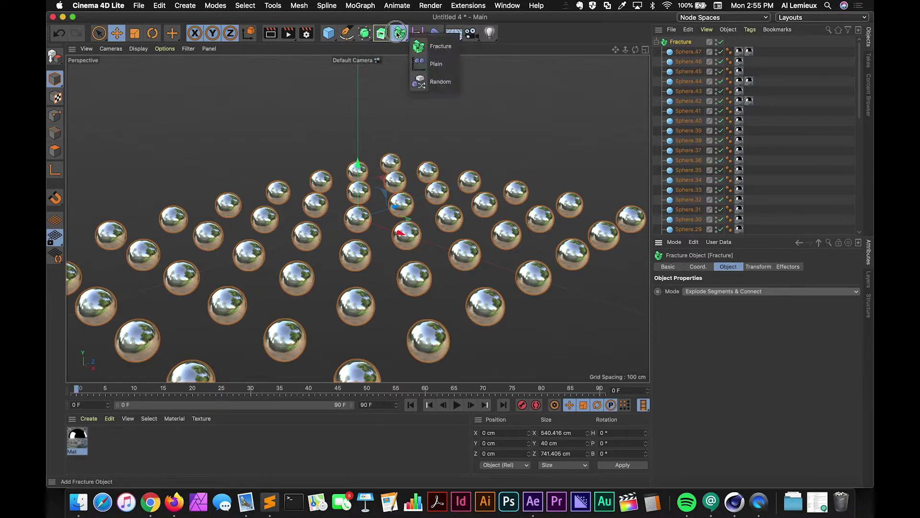
{"action": "left_click", "coordinate": [424, 66]}
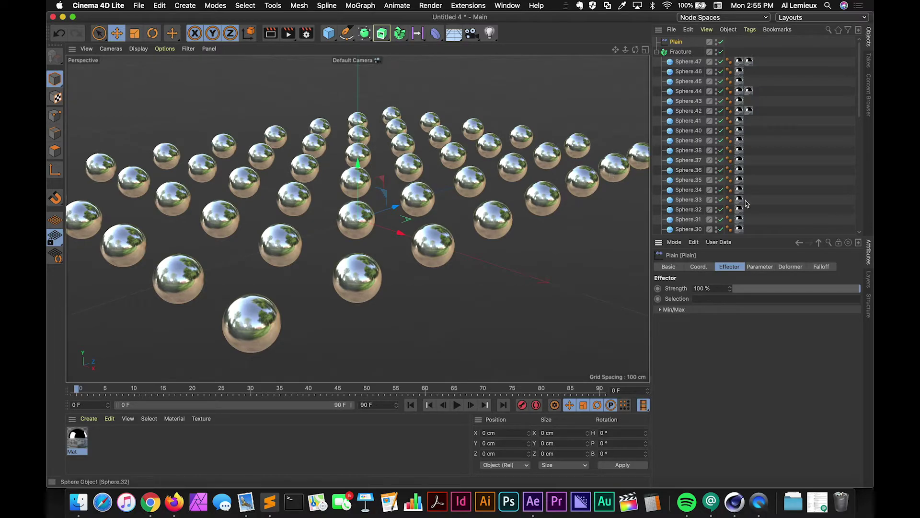
{"action": "left_click_drag", "start_coordinate": [677, 43], "coordinate": [678, 58]}
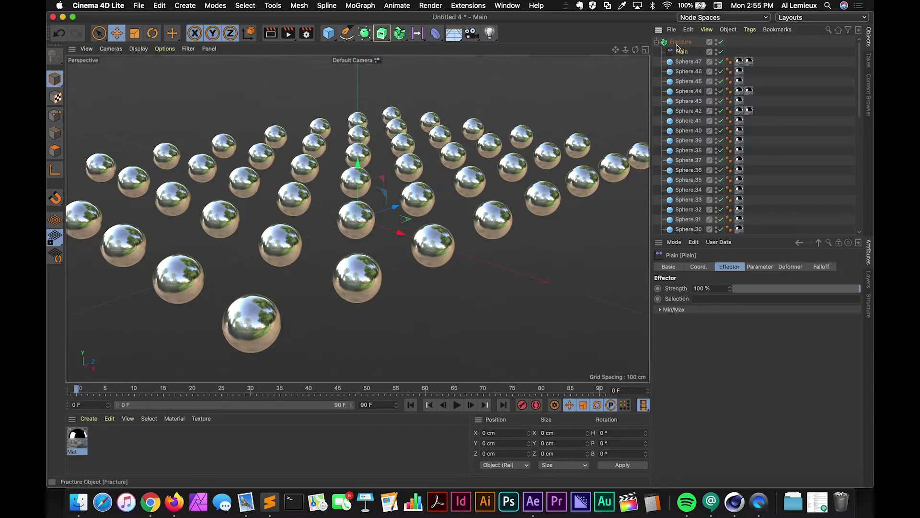
{"action": "left_click", "coordinate": [680, 52]}
- Show the Plain effector's Falloff tab with its empty field list and open the field types
{"action": "left_click", "coordinate": [756, 268]}
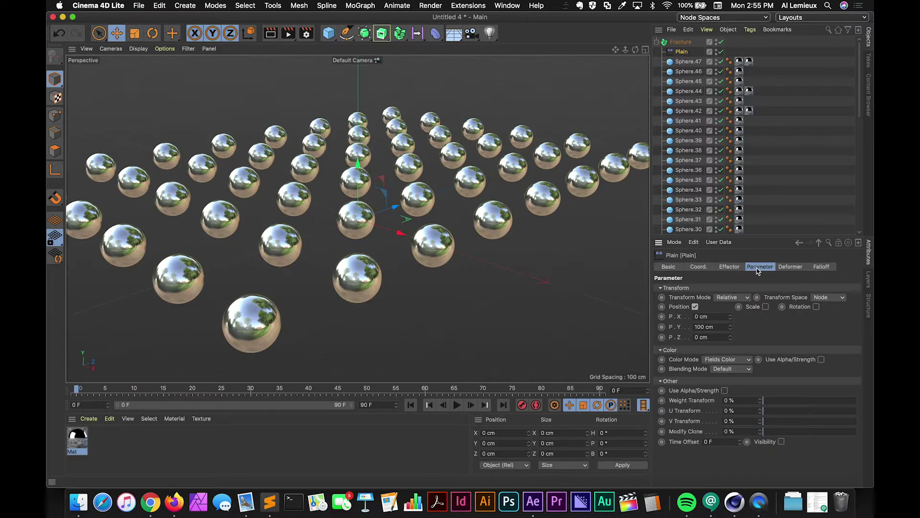
{"action": "left_click", "coordinate": [780, 269]}
{"action": "left_click", "coordinate": [819, 269]}
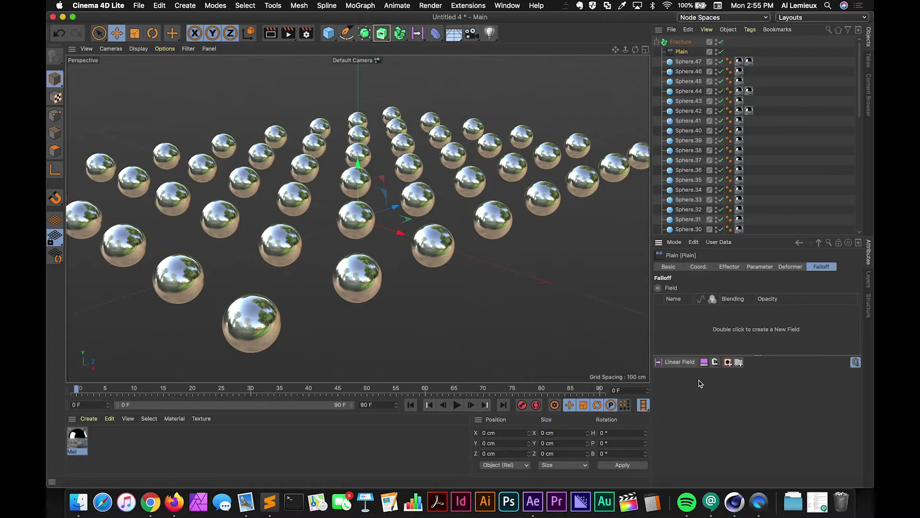
{"action": "left_click", "coordinate": [418, 35]}
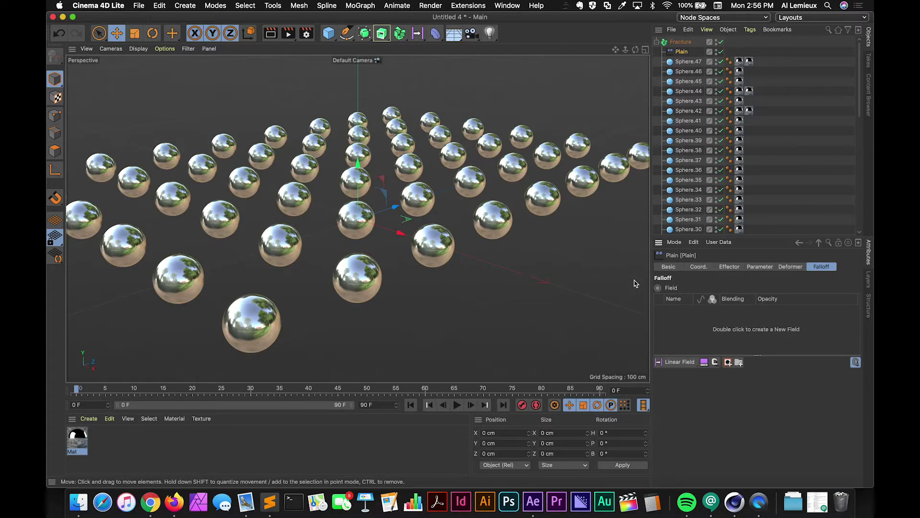
{"action": "left_click", "coordinate": [680, 362]}
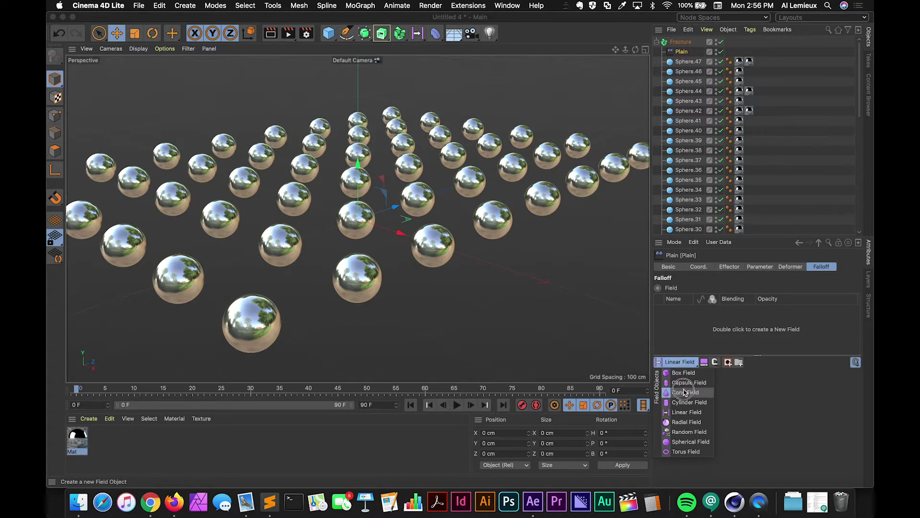
- Add a Linear Field to the Plain falloff and drag it to X 49.682 cm
{"action": "left_click", "coordinate": [686, 412]}
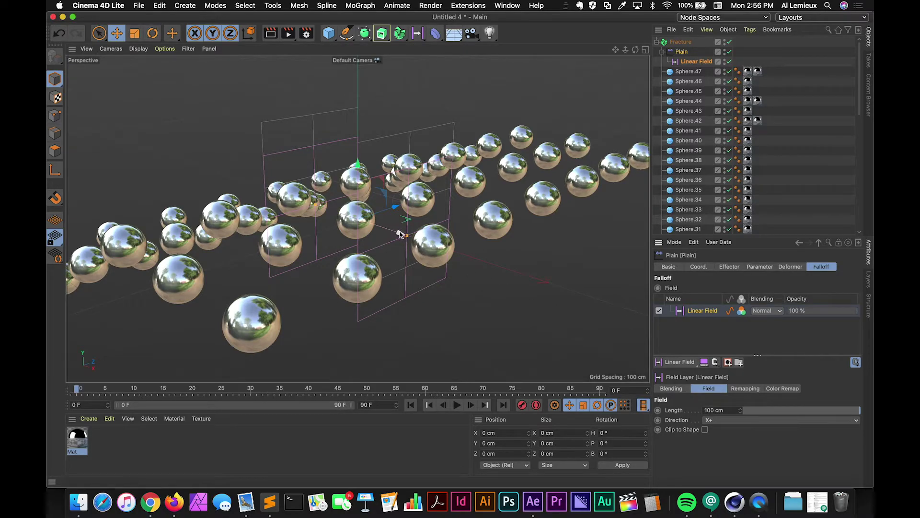
{"action": "left_click_drag", "start_coordinate": [400, 233], "coordinate": [392, 339]}
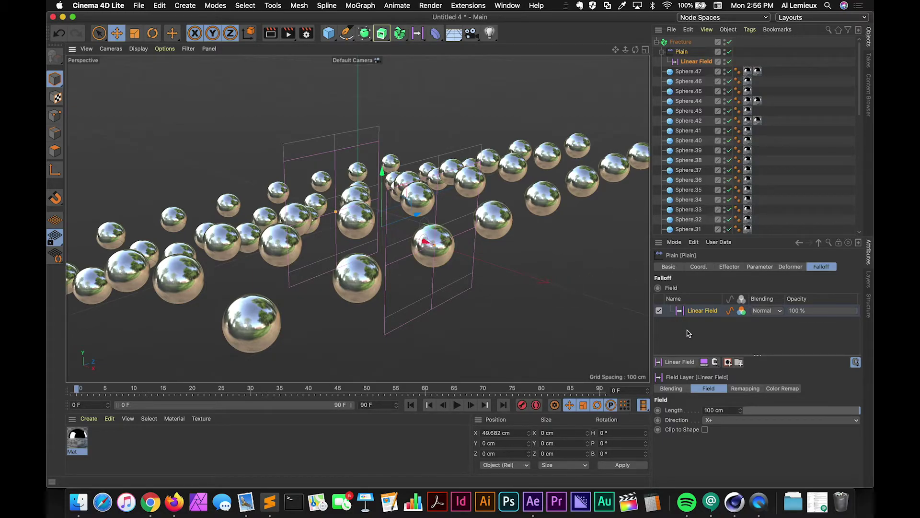
{"action": "left_click", "coordinate": [686, 365]}
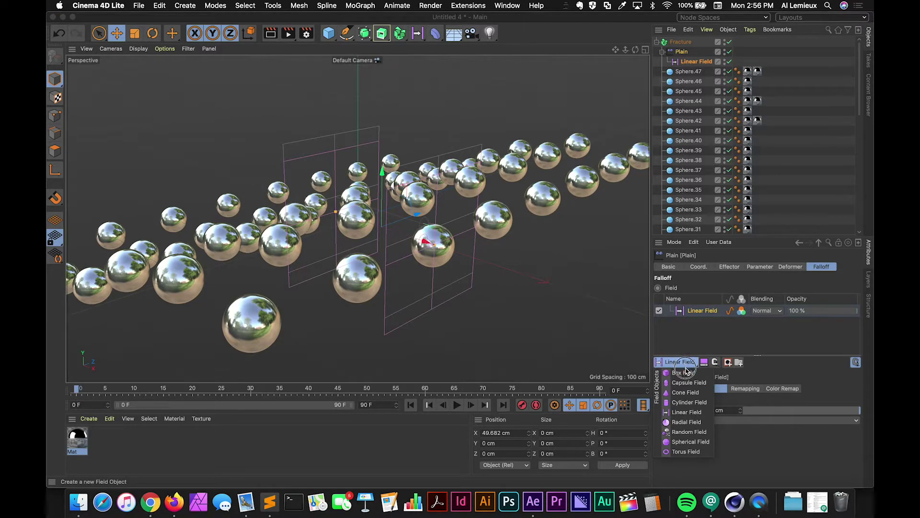
- Add a Spherical Field past the grid's right side and slide the Linear Field to about -514 cm X
{"action": "left_click", "coordinate": [690, 441]}
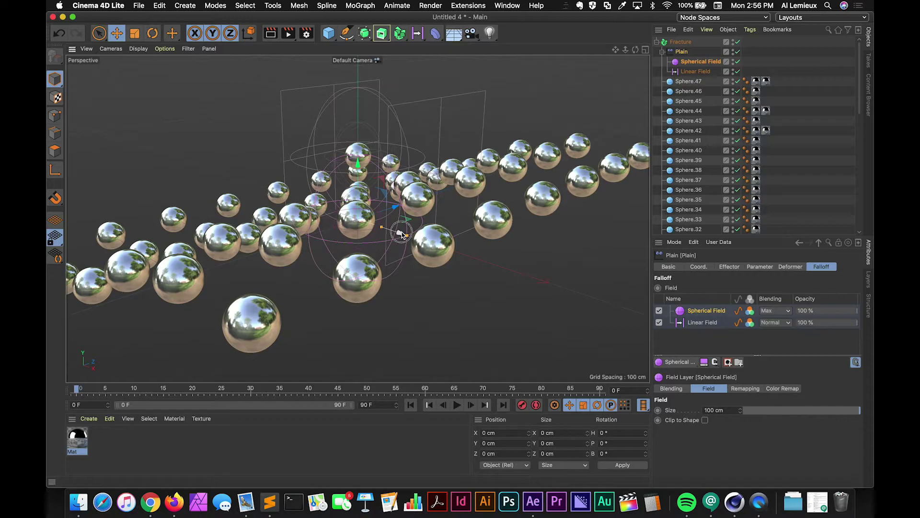
{"action": "left_click_drag", "start_coordinate": [401, 234], "coordinate": [608, 155]}
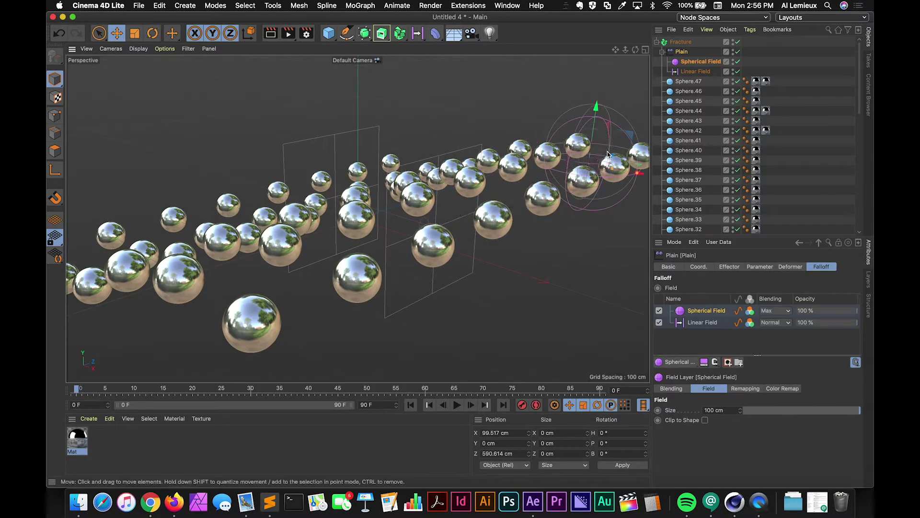
{"action": "left_click", "coordinate": [696, 323]}
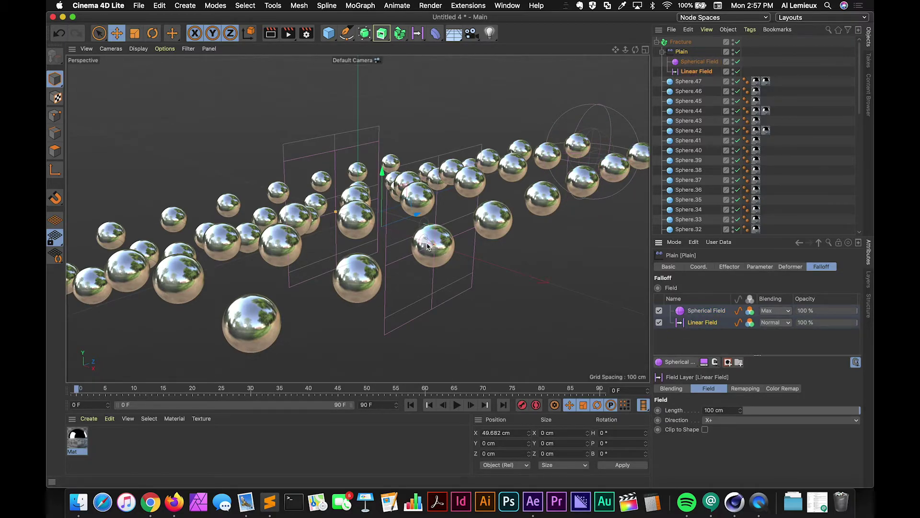
{"action": "left_click_drag", "start_coordinate": [428, 246], "coordinate": [208, 196]}
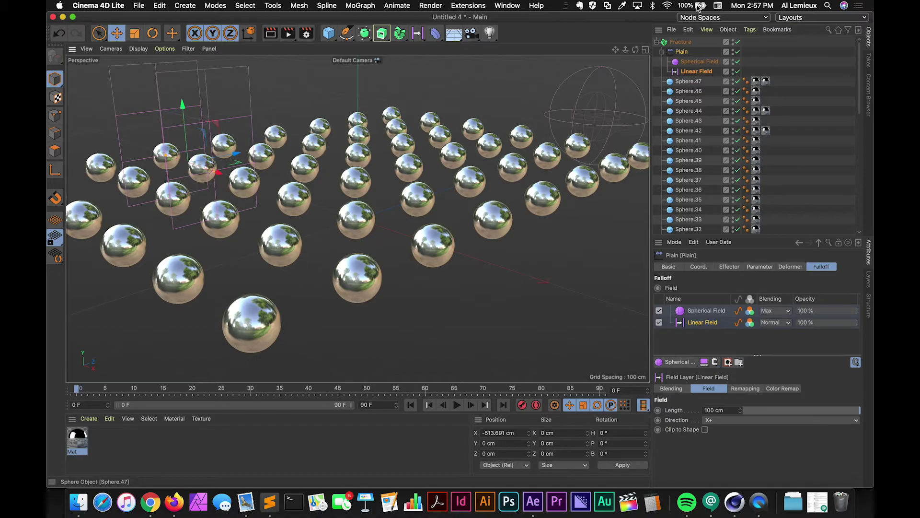
{"action": "left_click", "coordinate": [691, 62]}
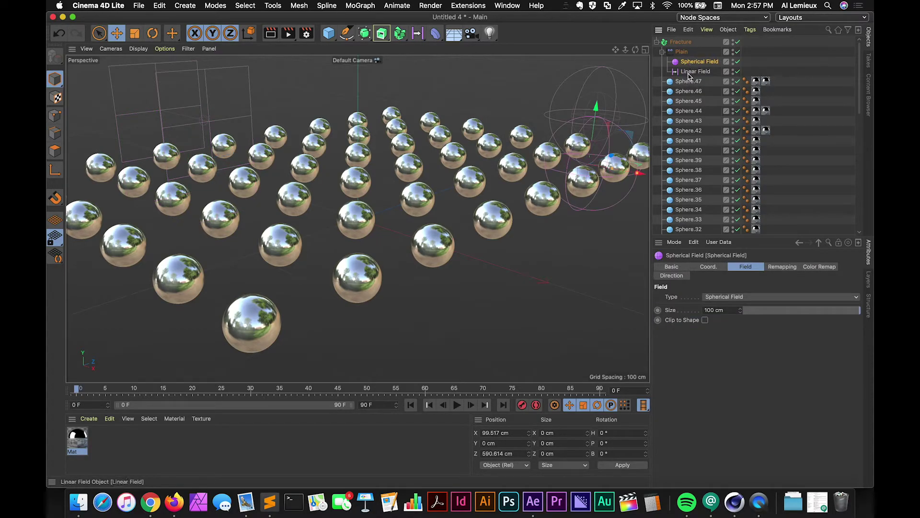
- Shorten the Linear Field's length to 94 cm
{"action": "left_click", "coordinate": [689, 73]}
{"action": "left_click", "coordinate": [690, 62]}
{"action": "left_click", "coordinate": [688, 72]}
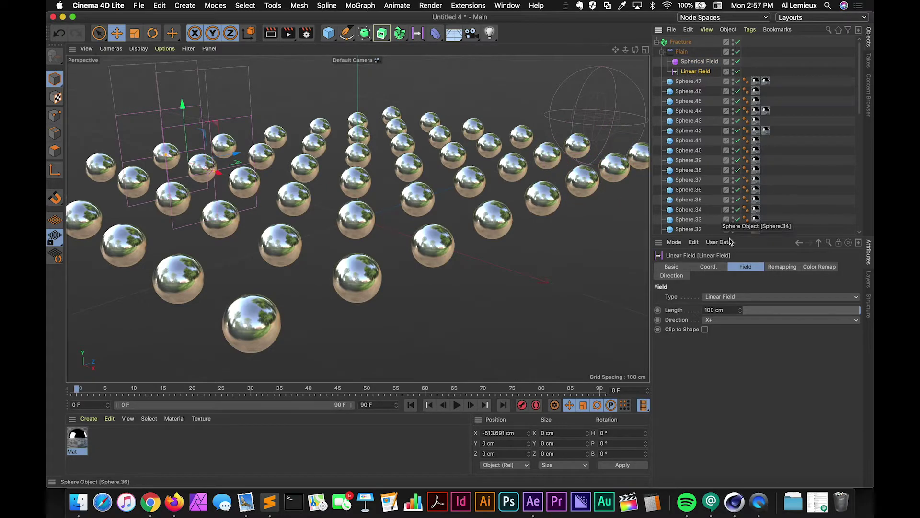
{"action": "left_click", "coordinate": [778, 268]}
{"action": "left_click", "coordinate": [812, 269]}
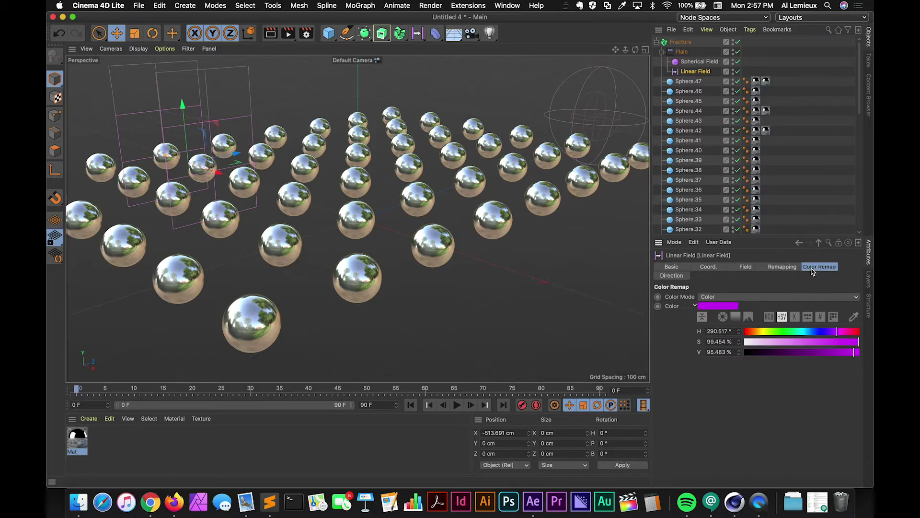
{"action": "left_click", "coordinate": [710, 270]}
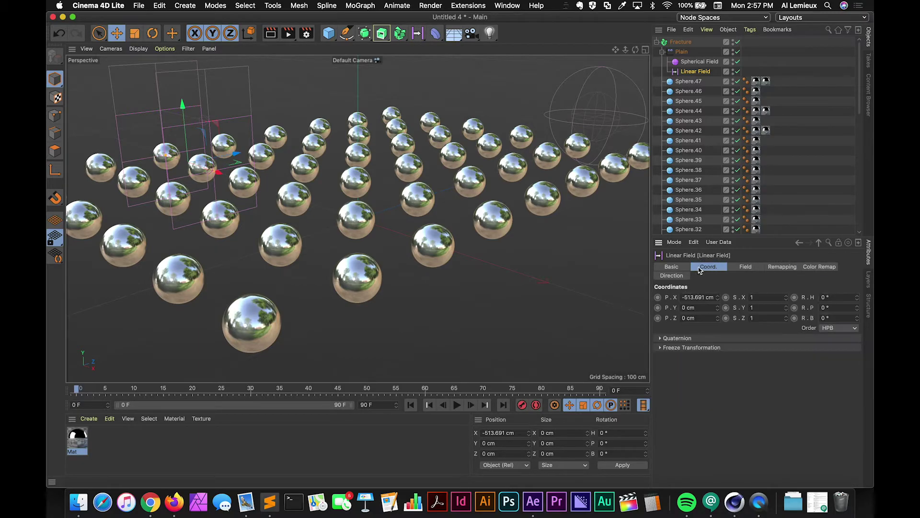
{"action": "left_click", "coordinate": [681, 269]}
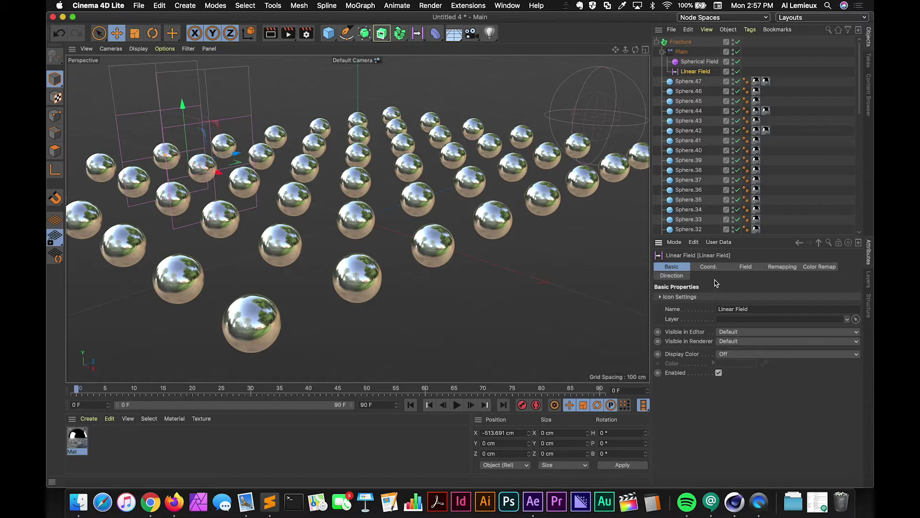
{"action": "left_click", "coordinate": [709, 268]}
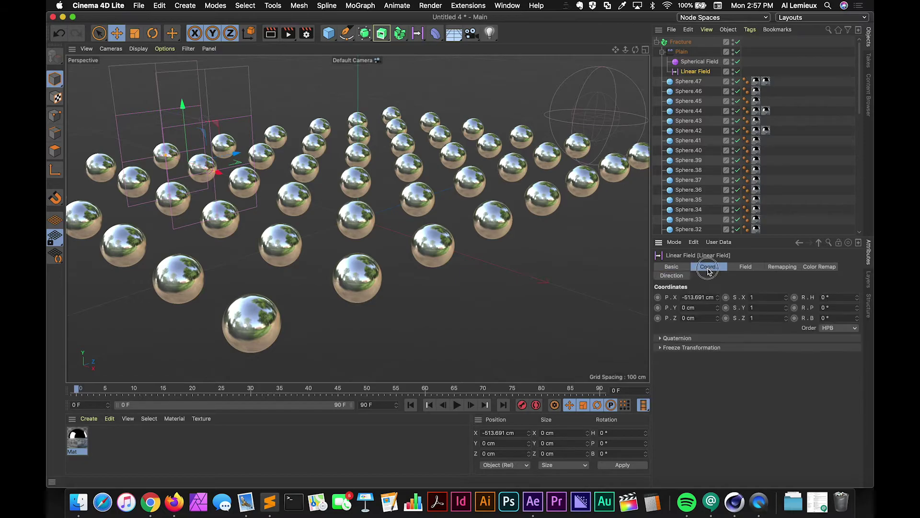
{"action": "left_click", "coordinate": [747, 269]}
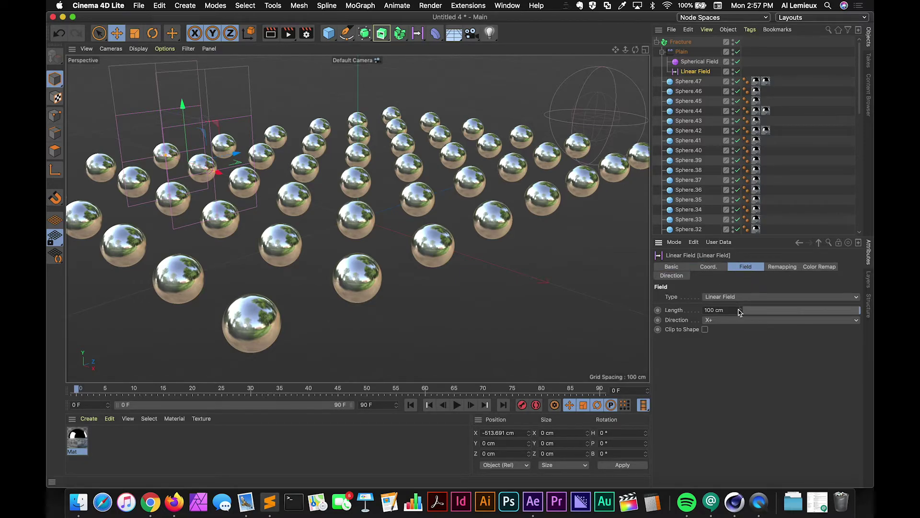
{"action": "mouse_move", "coordinate": [740, 311]}
{"action": "left_mouse_down"}
{"action": "mouse_move", "coordinate": [740, 326]}
{"action": "mouse_move", "coordinate": [740, 300]}
{"action": "left_mouse_up"}
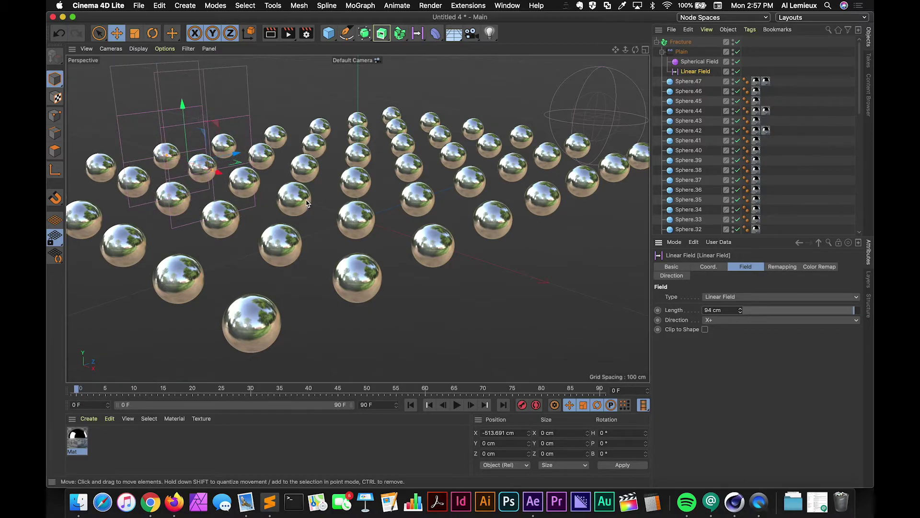
- Move the Linear Field toward the sphere grid along X and raise its remapping strength to 182%
{"action": "left_click_drag", "start_coordinate": [221, 177], "coordinate": [402, 229]}
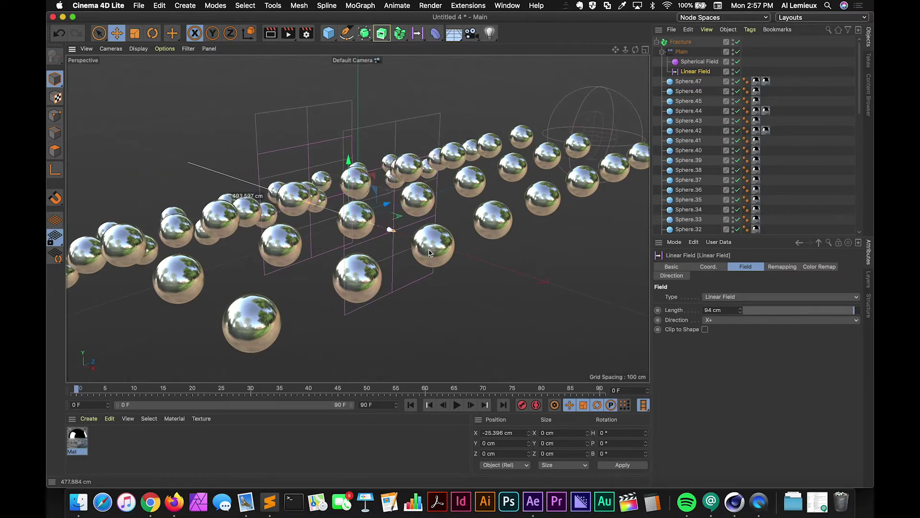
{"action": "left_click", "coordinate": [782, 267]}
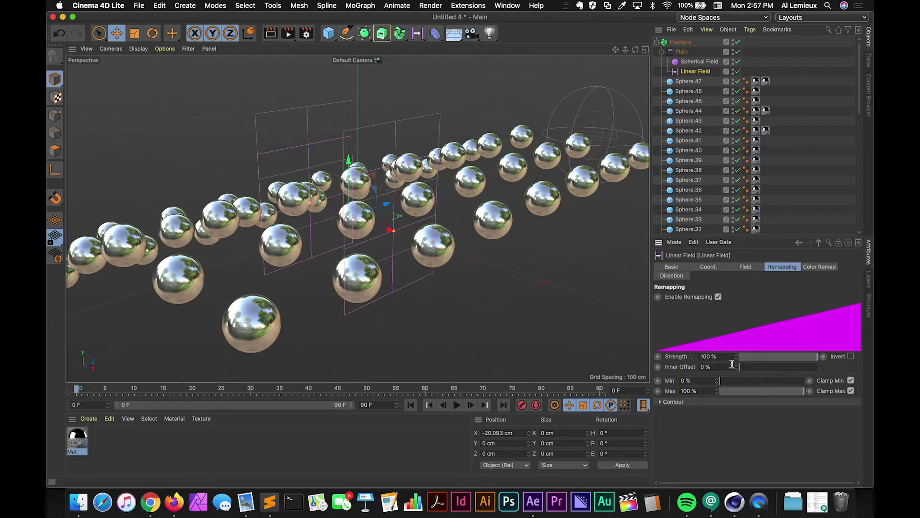
{"action": "left_click_drag", "start_coordinate": [737, 360], "coordinate": [737, 344]}
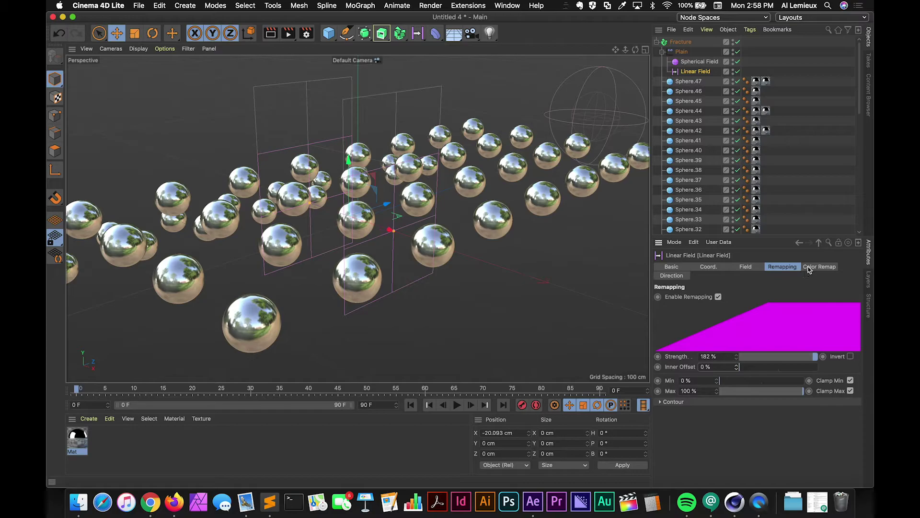
{"action": "left_click", "coordinate": [746, 266]}
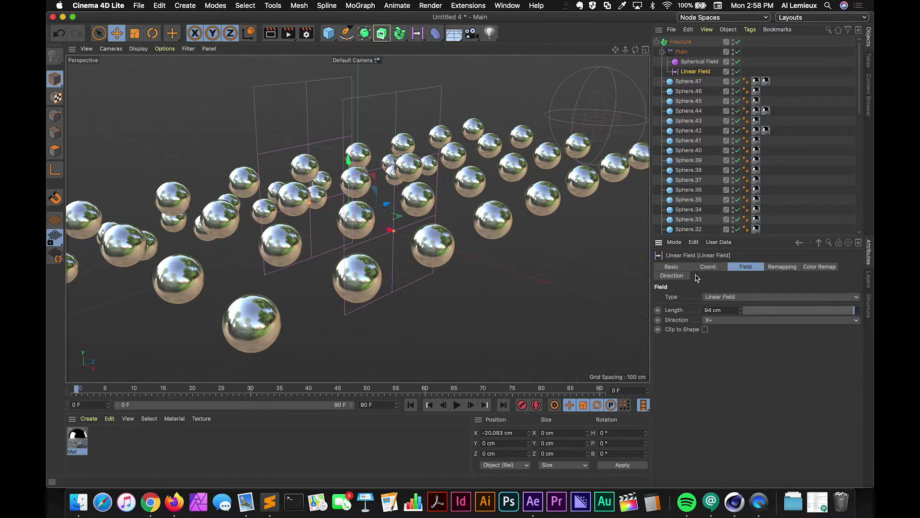
{"action": "left_click", "coordinate": [680, 277]}
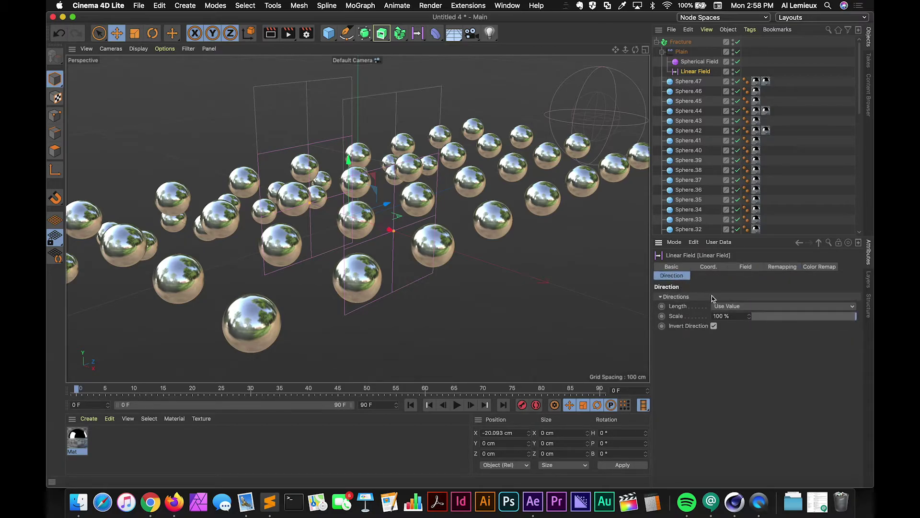
{"action": "left_click", "coordinate": [684, 63]}
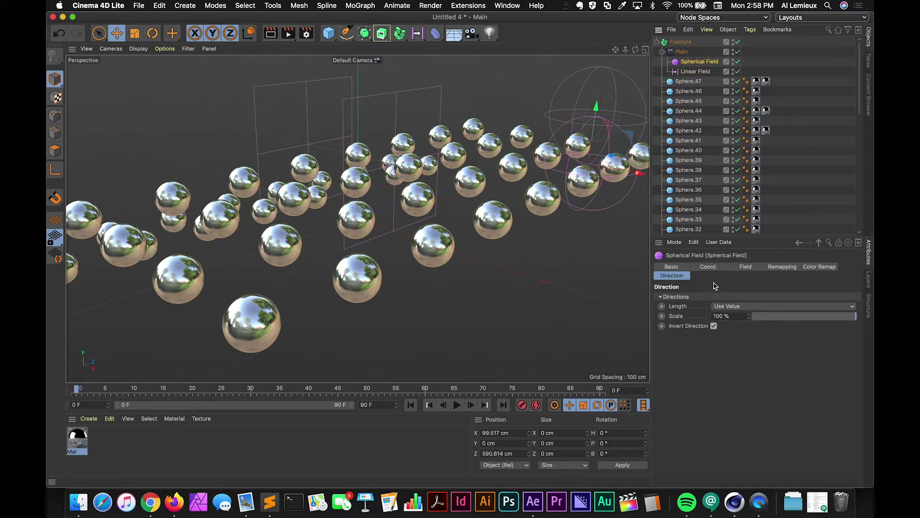
- Increase the Spherical Field's Size and push it along Z to about 685 cm
{"action": "left_click", "coordinate": [678, 269]}
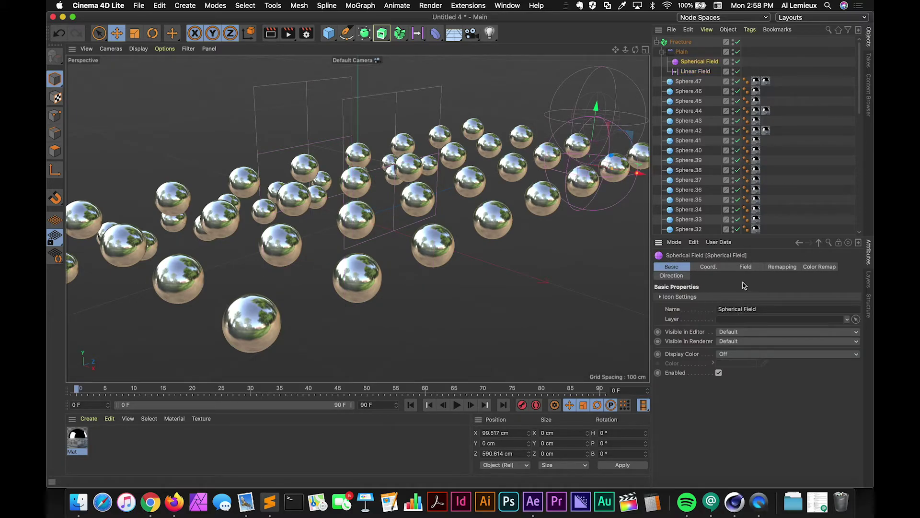
{"action": "left_click", "coordinate": [713, 269]}
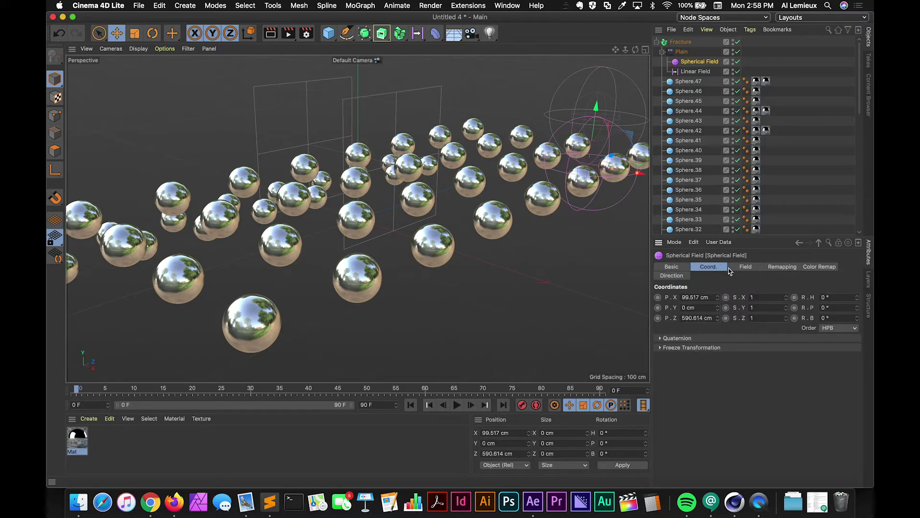
{"action": "left_click", "coordinate": [745, 269]}
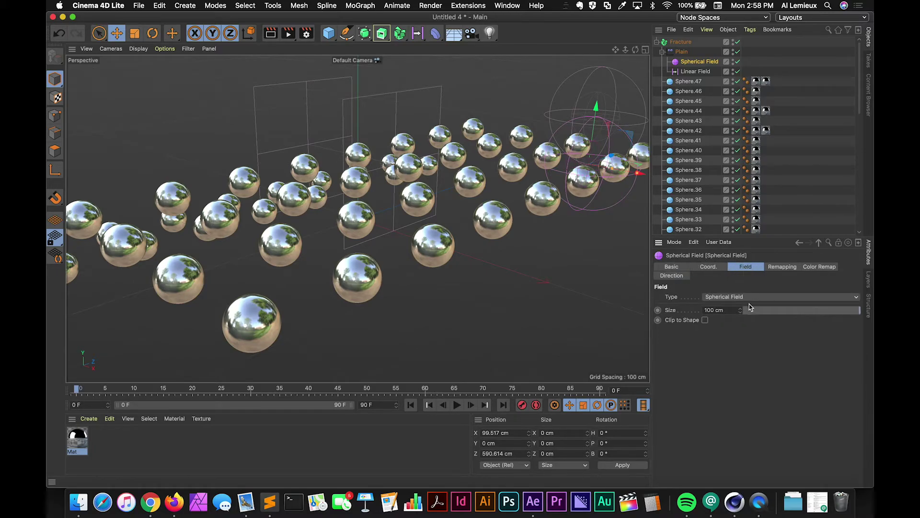
{"action": "left_click_drag", "start_coordinate": [740, 310], "coordinate": [746, 217]}
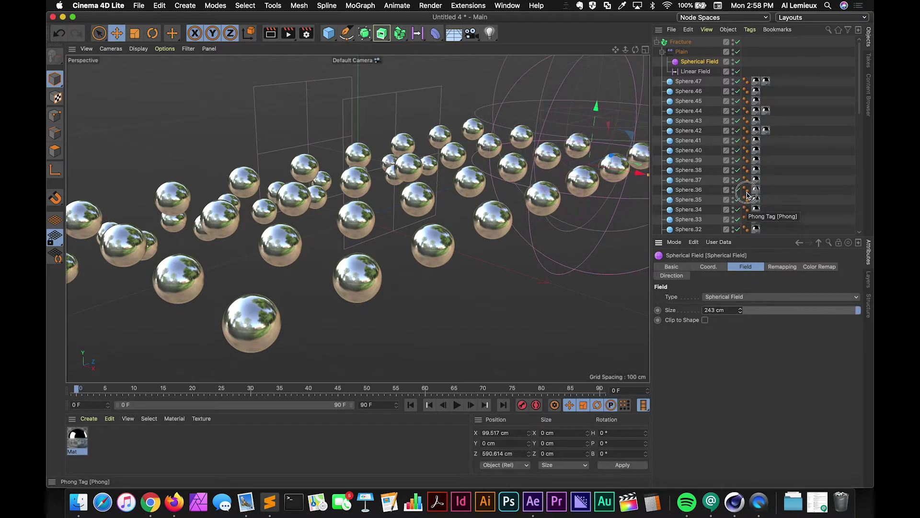
{"action": "left_click_drag", "start_coordinate": [610, 159], "coordinate": [642, 177]}
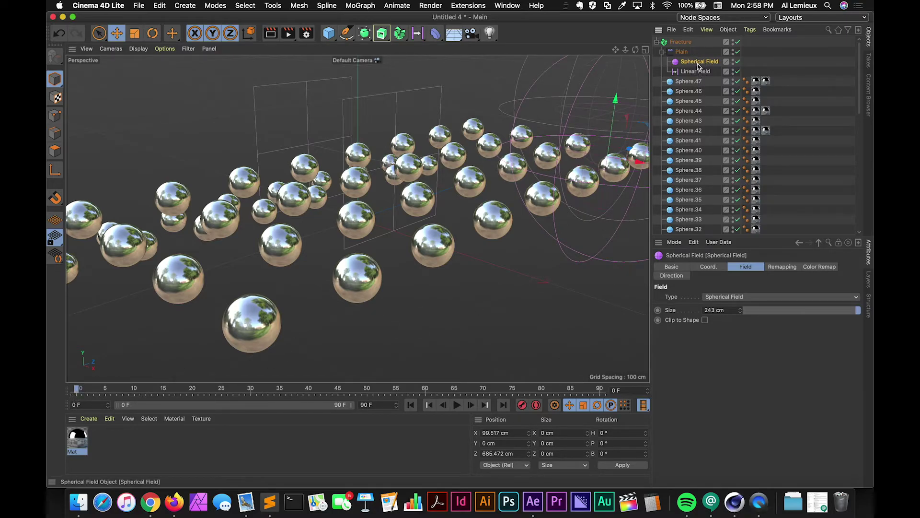
- Key the Spherical Field at Z 685 cm on frame 0 and about -464 cm on frame 60
{"action": "left_click", "coordinate": [709, 268]}
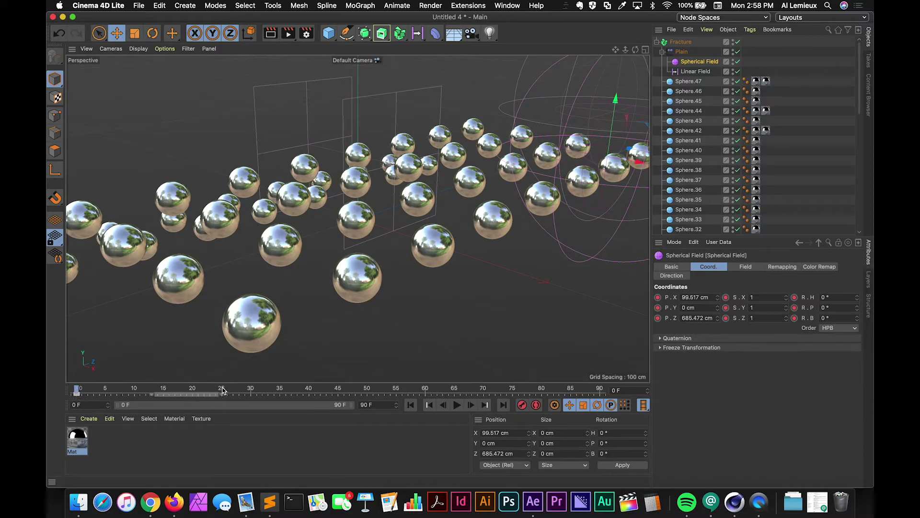
{"action": "left_click_drag", "start_coordinate": [217, 392], "coordinate": [420, 400]}
{"action": "left_click_drag", "start_coordinate": [631, 151], "coordinate": [114, 316]}
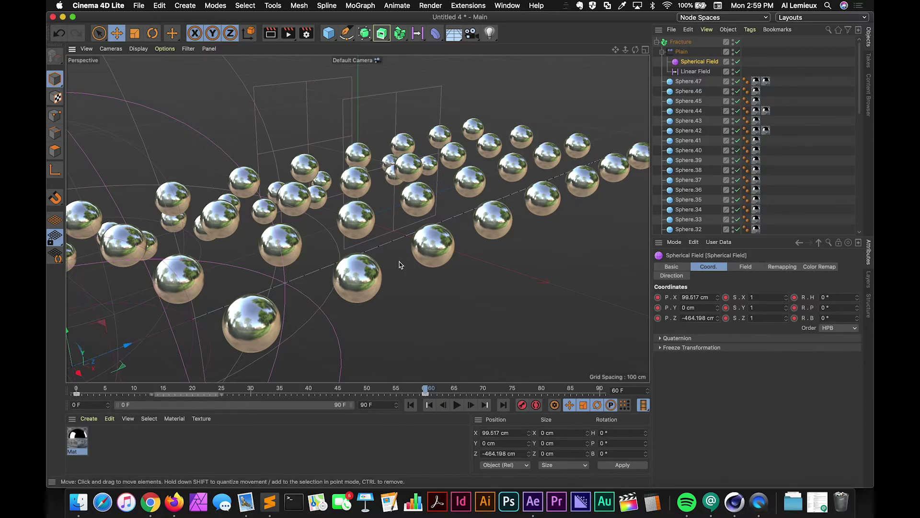
{"action": "left_click_drag", "start_coordinate": [425, 391], "coordinate": [77, 391]}
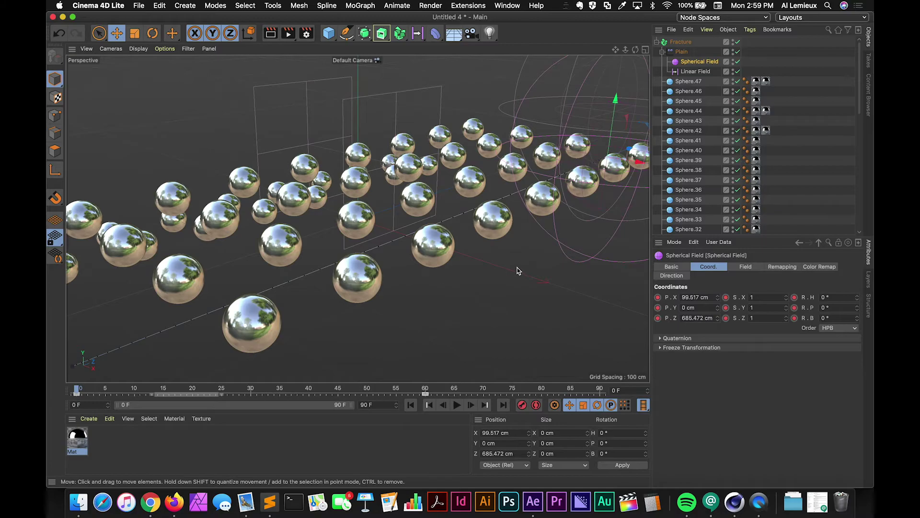
{"action": "left_click", "coordinate": [699, 72]}
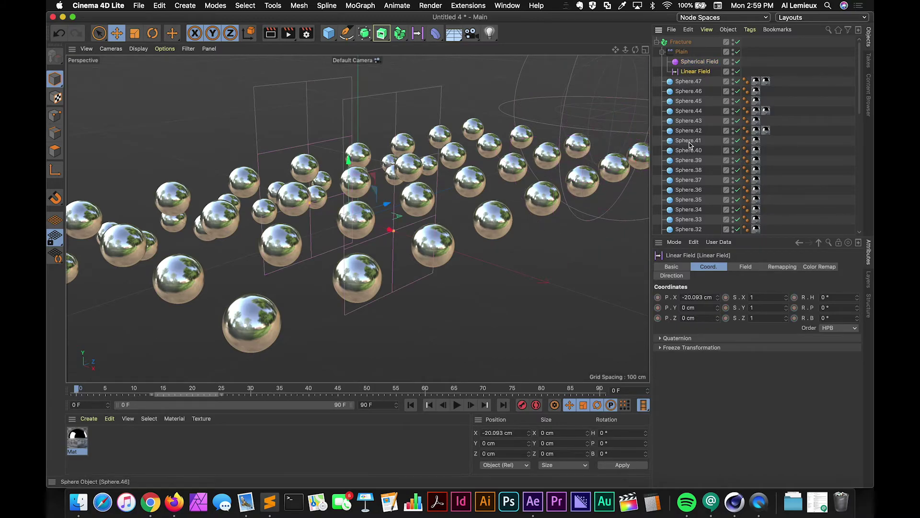
- Key the Linear Field's position at frame 0, then try stretching and moving it near frame 59
{"action": "left_click", "coordinate": [523, 405]}
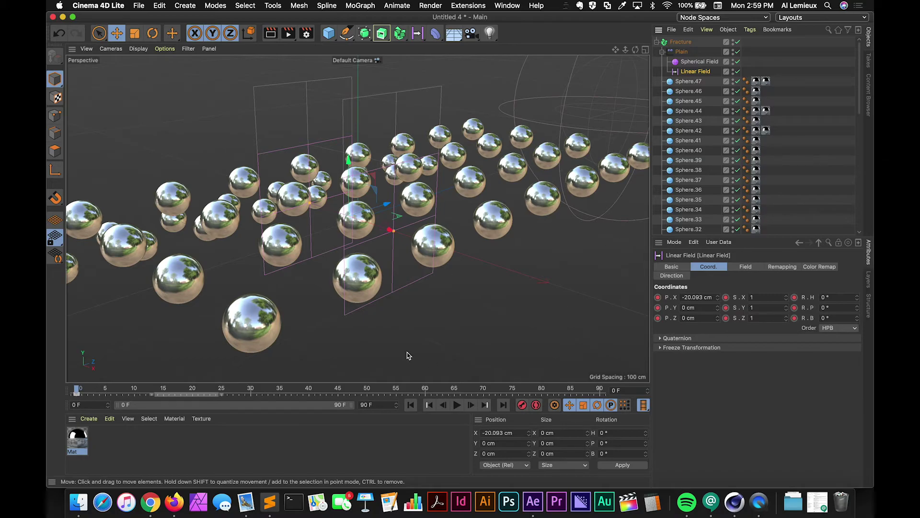
{"action": "left_click_drag", "start_coordinate": [329, 391], "coordinate": [425, 390]}
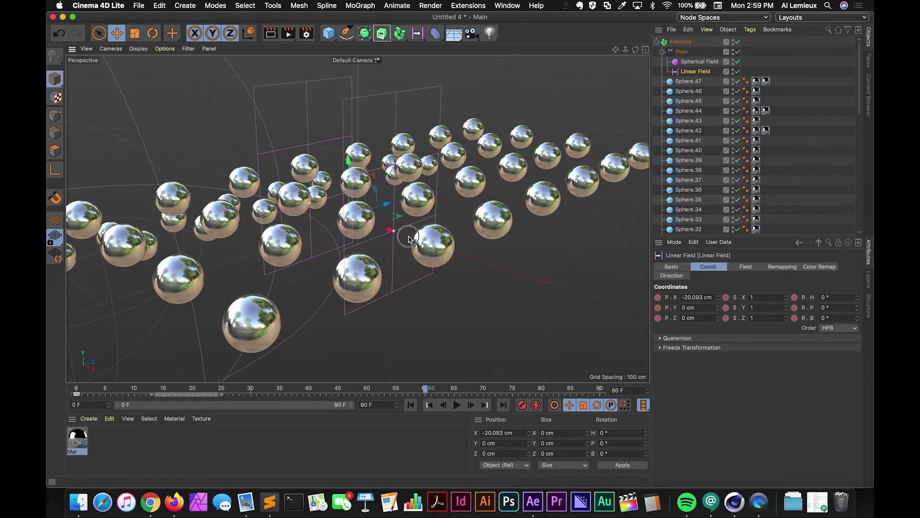
{"action": "left_click_drag", "start_coordinate": [408, 238], "coordinate": [402, 271]}
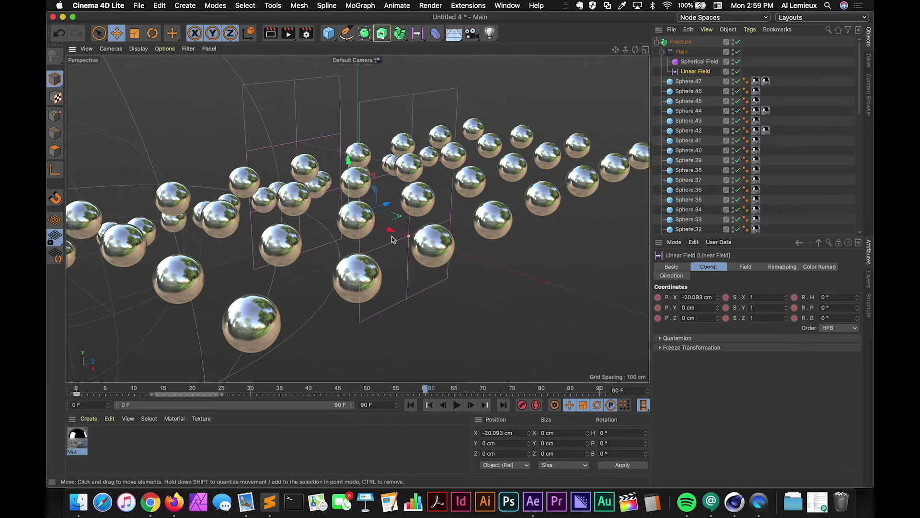
{"action": "left_click_drag", "start_coordinate": [391, 231], "coordinate": [642, 314]}
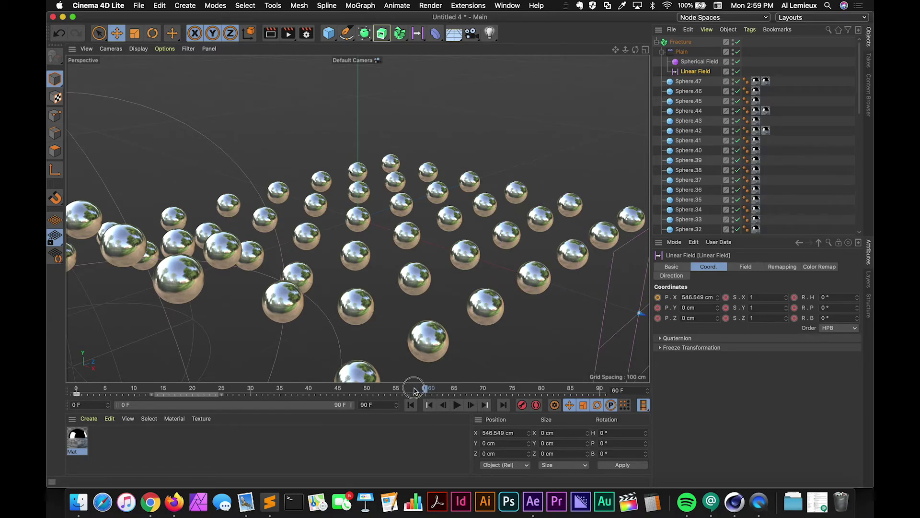
{"action": "left_click_drag", "start_coordinate": [414, 390], "coordinate": [68, 391]}
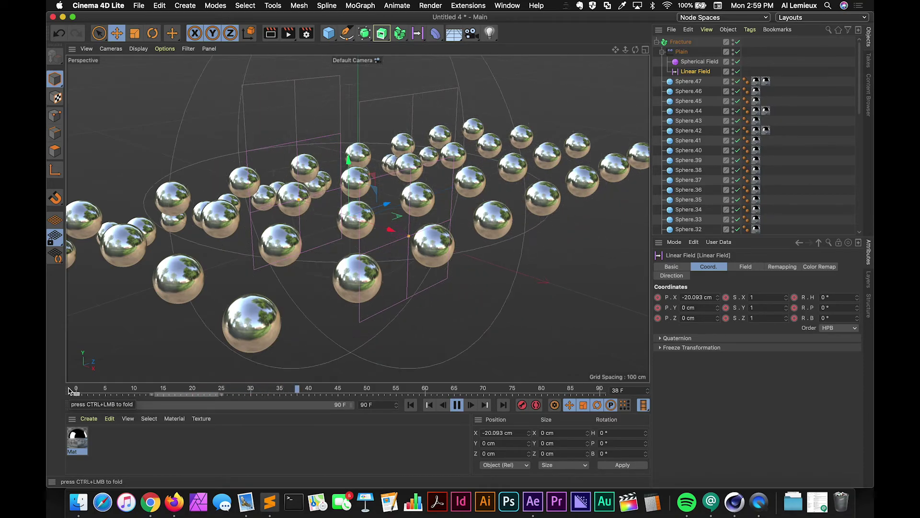
- At frame 60, slide the Linear Field along X to about 437 cm
{"action": "key", "text": "F8"}
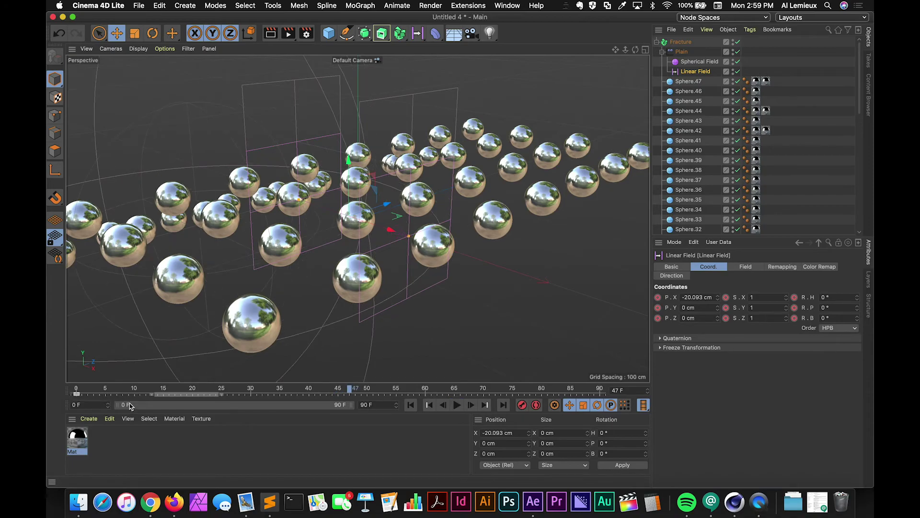
{"action": "left_click_drag", "start_coordinate": [352, 393], "coordinate": [428, 393]}
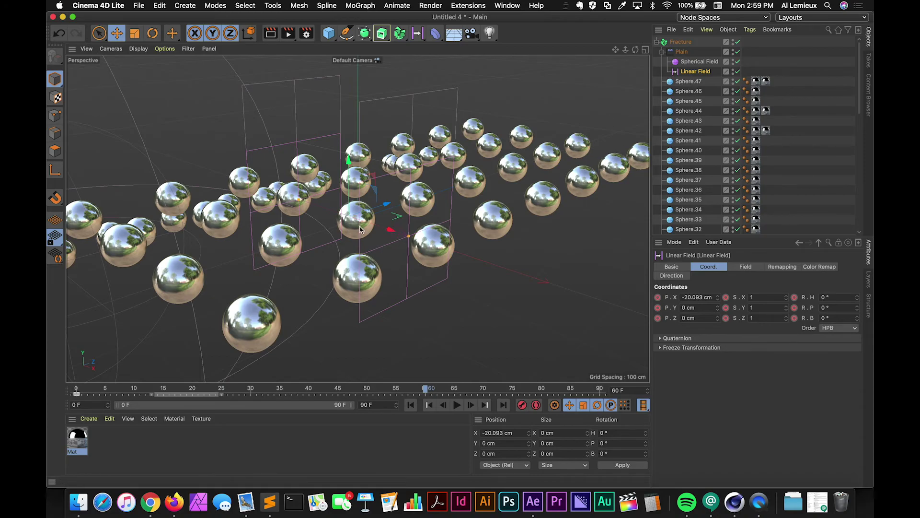
{"action": "left_click_drag", "start_coordinate": [417, 243], "coordinate": [645, 303]}
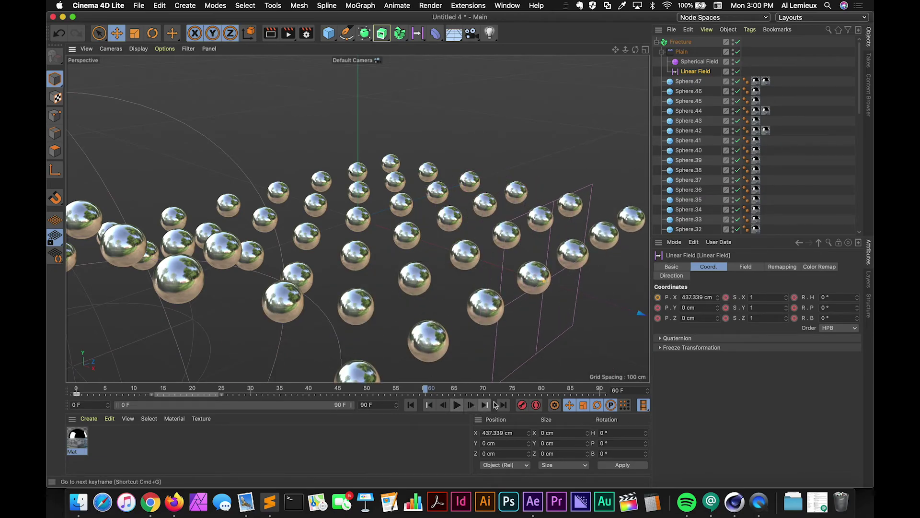
- Key the Linear Field at frame 60 and play back its sweep across the spheres from frame 0
{"action": "left_click", "coordinate": [521, 404]}
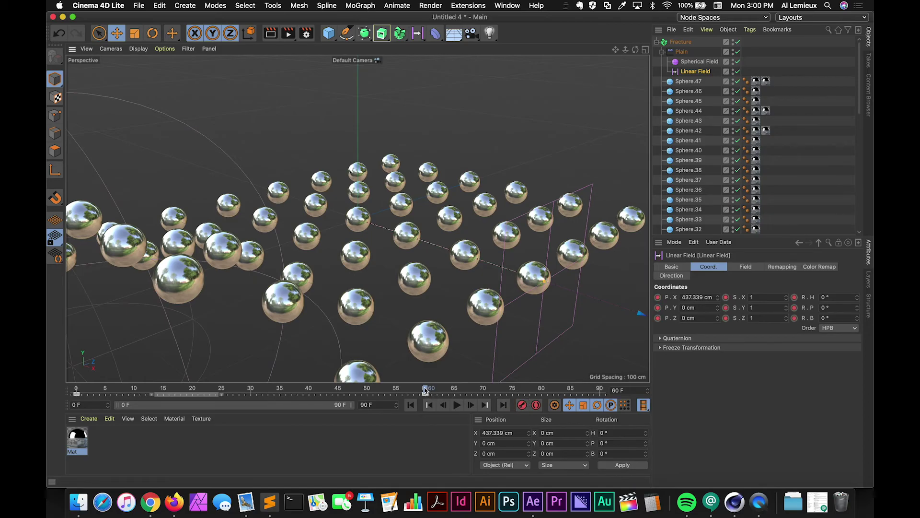
{"action": "left_click_drag", "start_coordinate": [425, 391], "coordinate": [62, 392]}
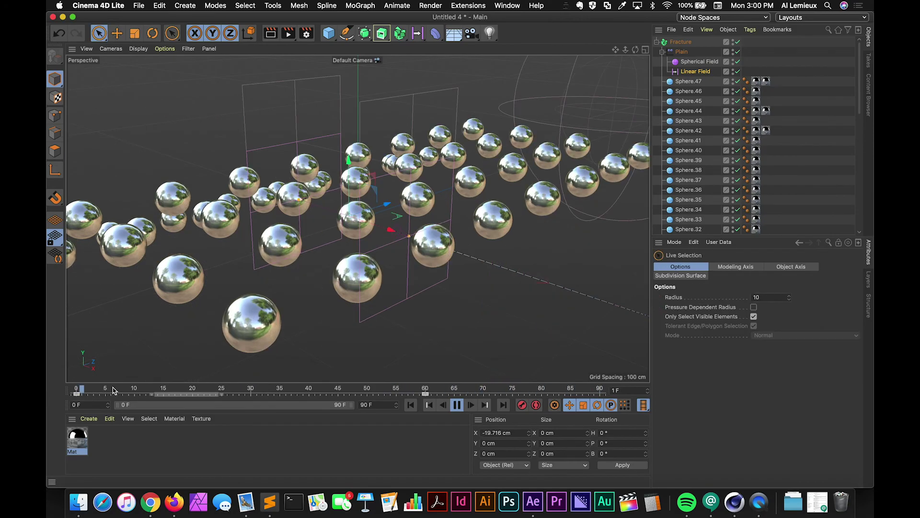
{"action": "left_click", "coordinate": [74, 390]}
{"action": "key", "text": "F8"}
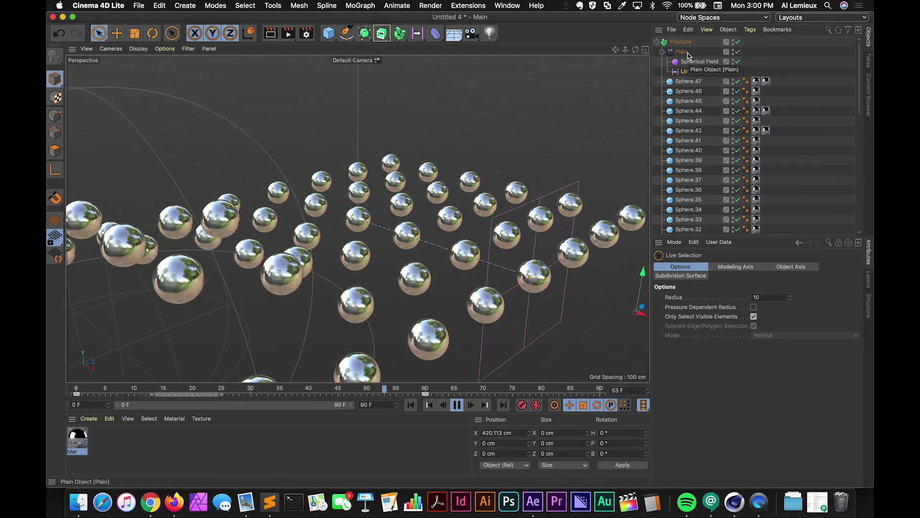
{"action": "key", "text": "F8"}
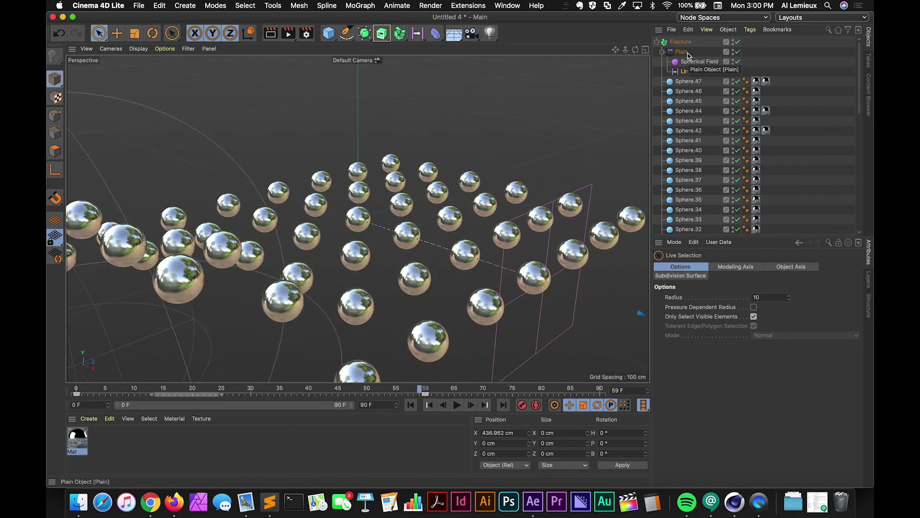